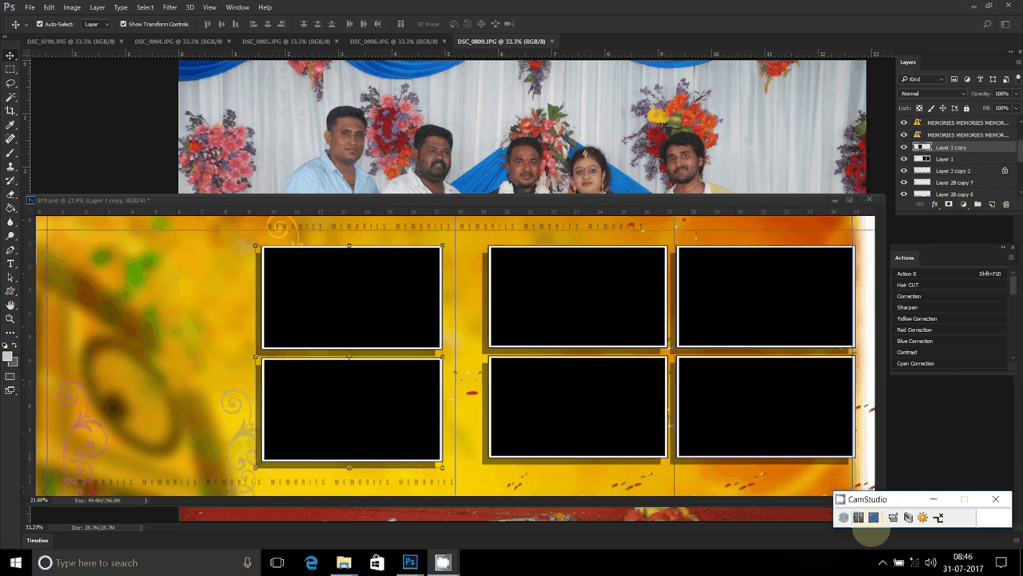
# Dock the album spread among the tabs and resize DSC_0815.JPG to 8 inches wide.
pyautogui.moveTo(539, 198); pyautogui.dragTo(589, 44)
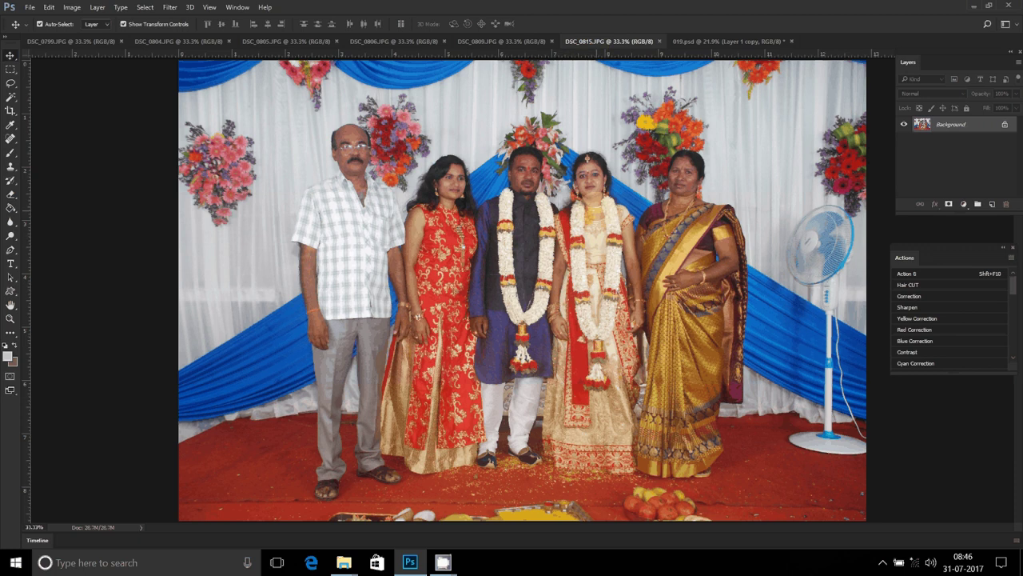
pyautogui.press('h')
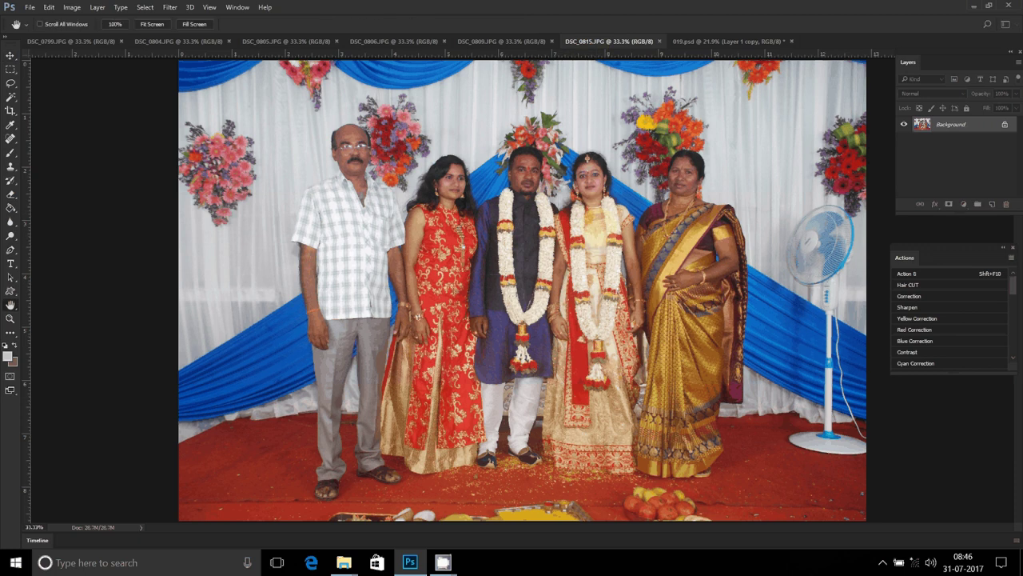
pyautogui.hotkey('ctrl', 'alt', 'i')
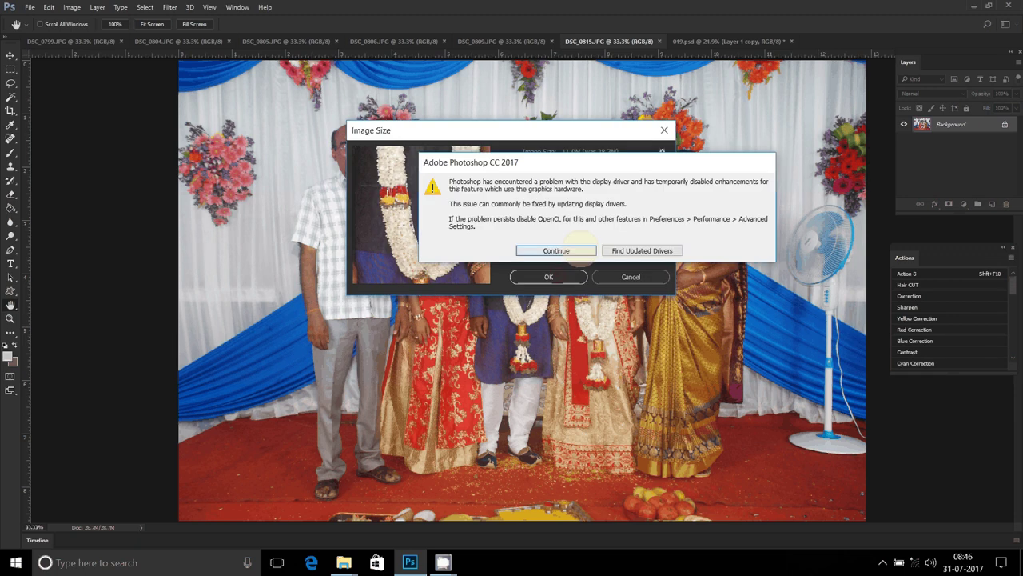
pyautogui.click(577, 248)
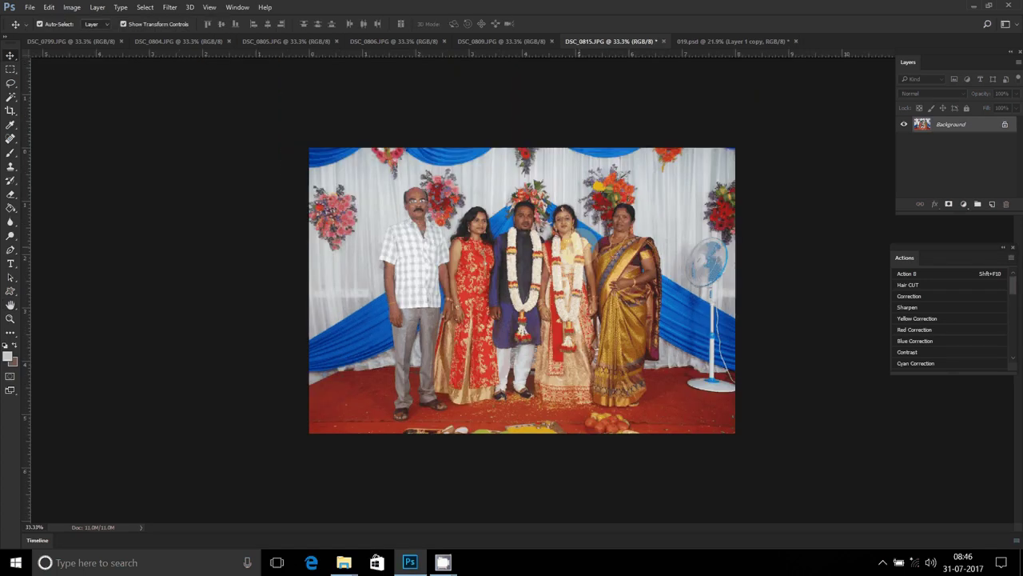
# Take the whole DSC_0815.JPG photo, then close it without saving.
pyautogui.hotkey('ctrl', 'a')
pyautogui.hotkey('ctrl', 'f')
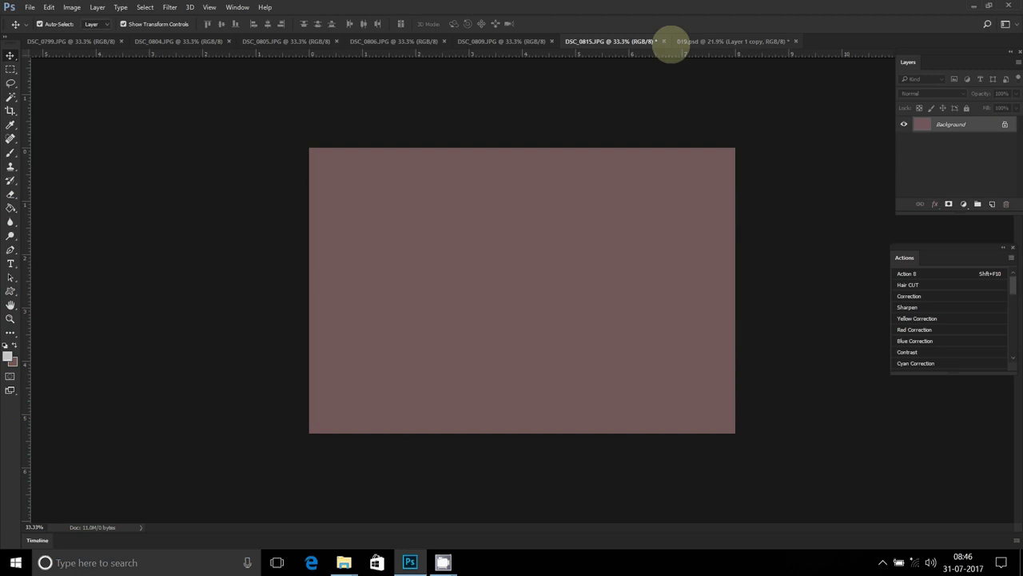
pyautogui.click(667, 42)
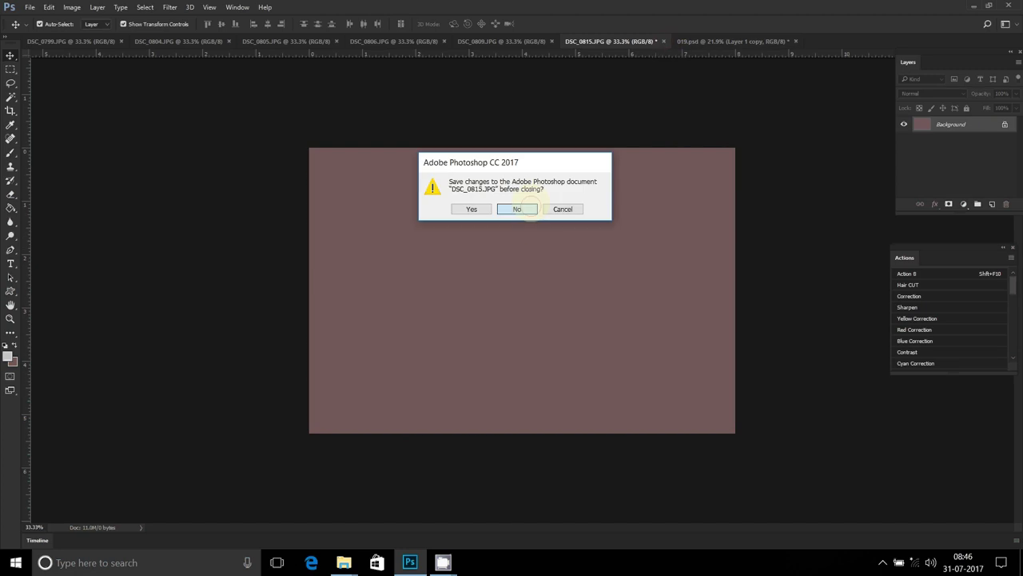
pyautogui.click(518, 211)
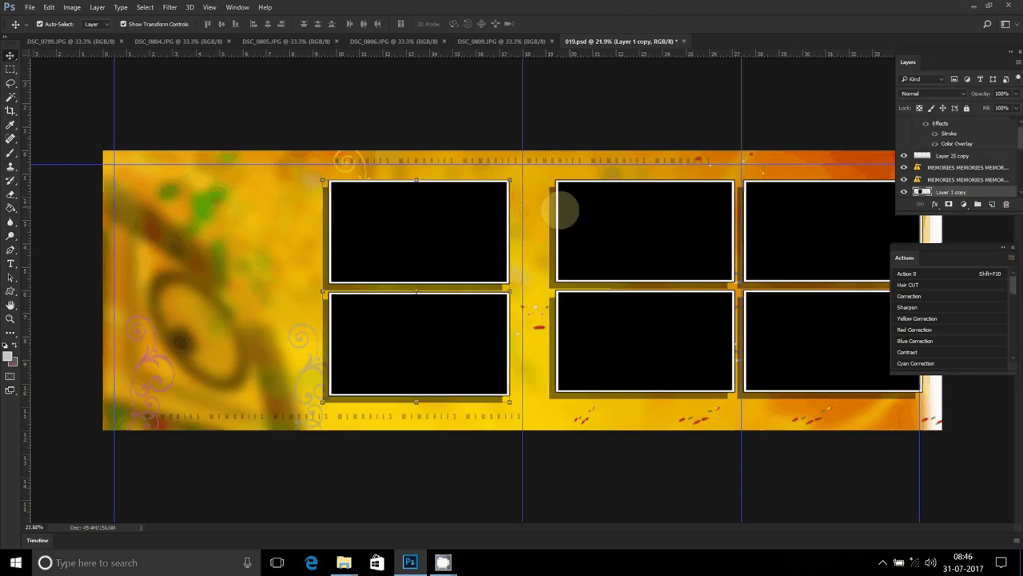
# Paste the wedding photo into the bottom-right frame and scale it to fill the frame.
pyautogui.click(810, 344)
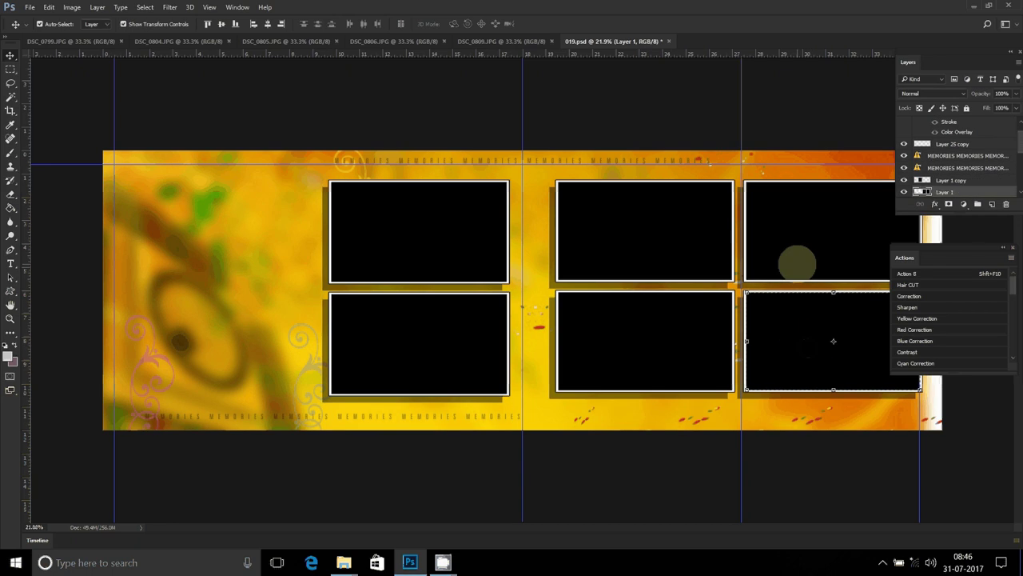
pyautogui.press('ctrl')
pyautogui.hotkey('ctrl', 'alt', 'shift', 'v')
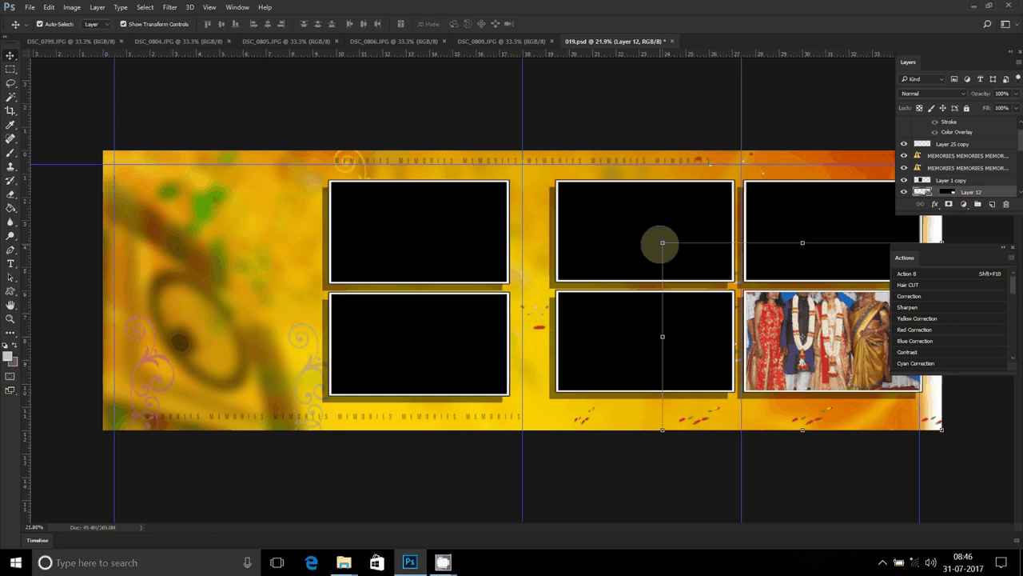
pyautogui.moveTo(662, 242); pyautogui.dragTo(716, 306)
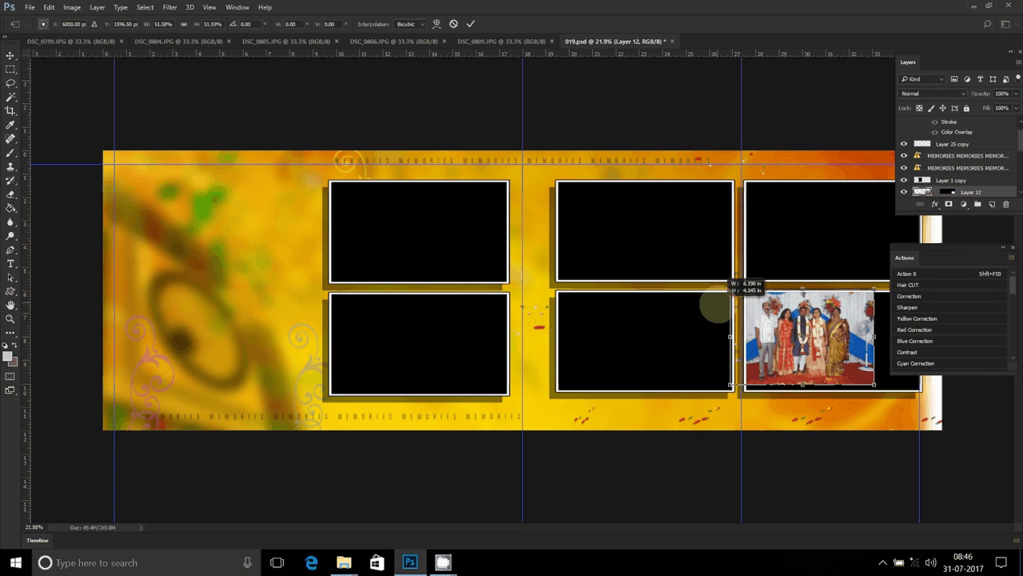
pyautogui.moveTo(804, 314)
pyautogui.mouseDown()
pyautogui.moveTo(815, 323)
pyautogui.moveTo(846, 310)
pyautogui.mouseUp()
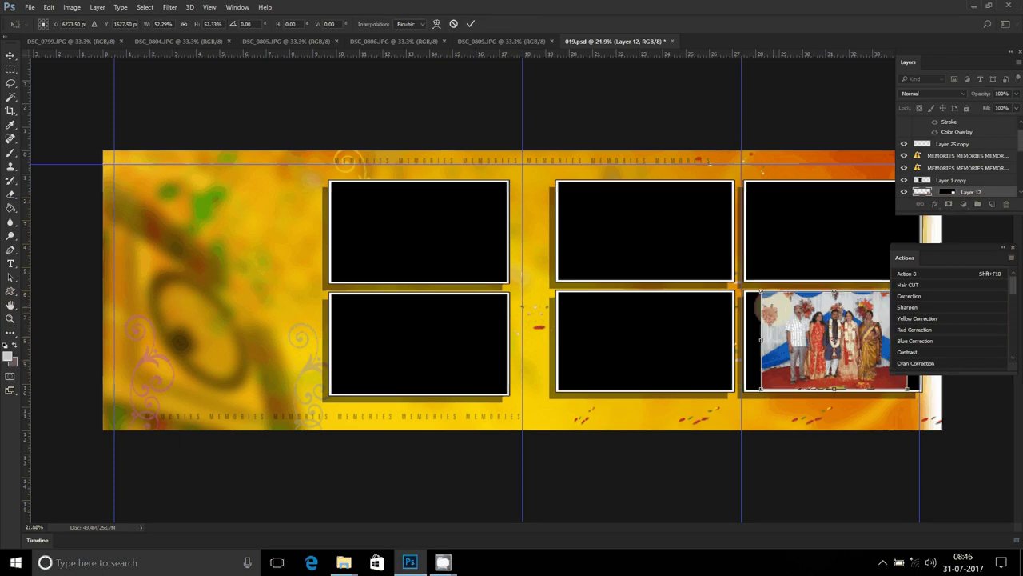
pyautogui.moveTo(761, 293); pyautogui.dragTo(745, 280)
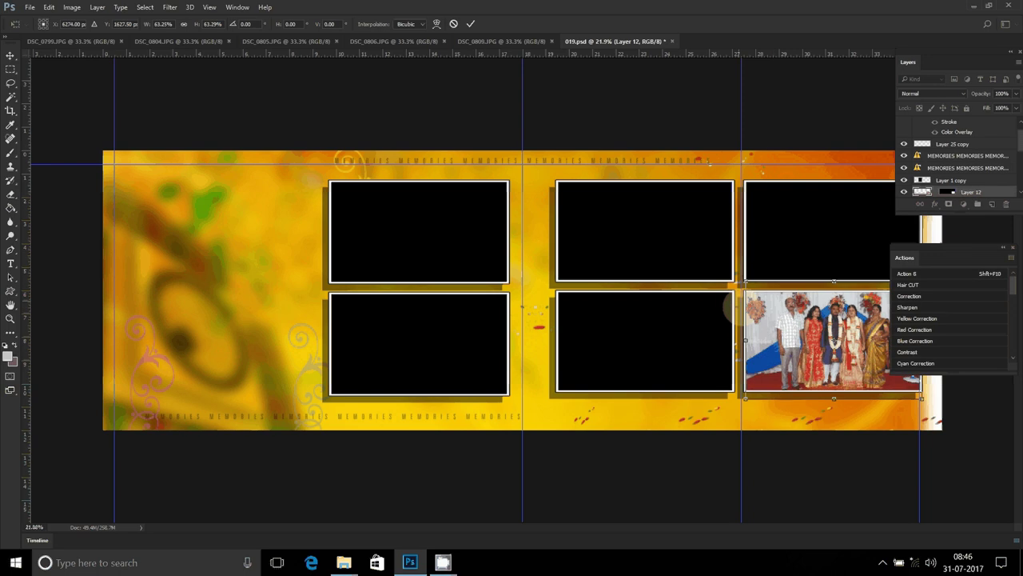
pyautogui.press('Return')
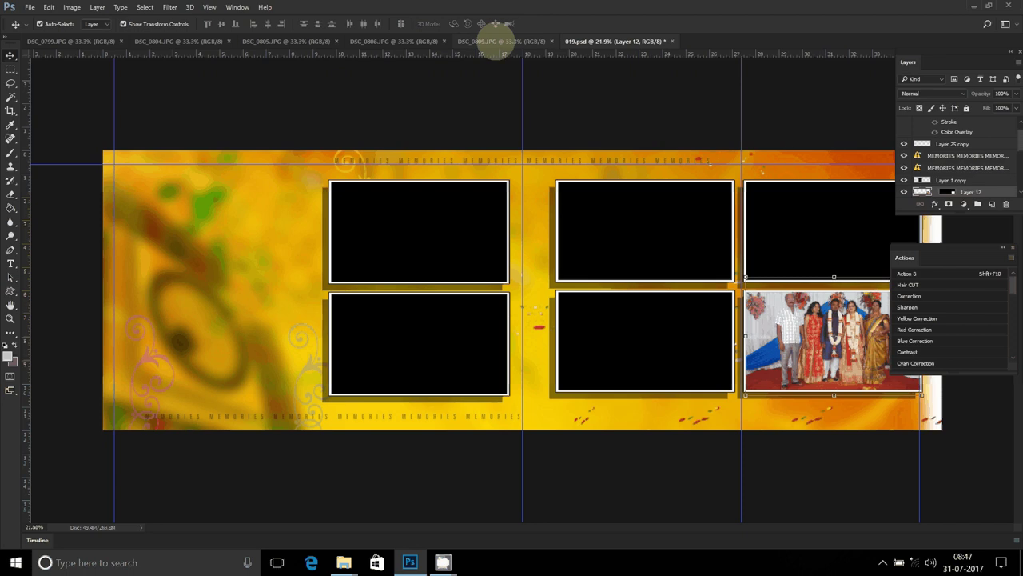
# Resize DSC_0809.JPG to 8 inches wide, take the whole image, and close it unsaved.
pyautogui.click(494, 42)
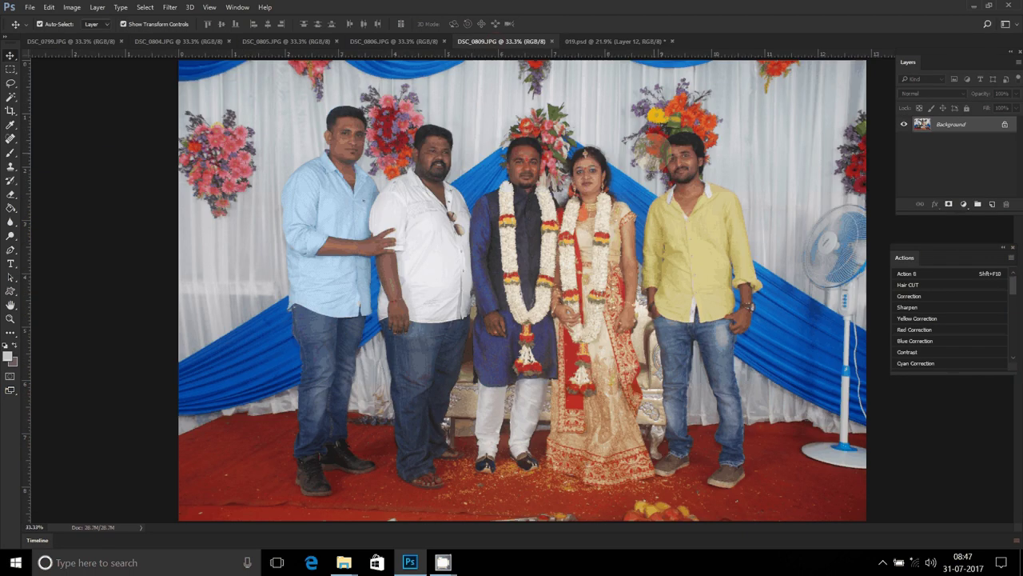
pyautogui.hotkey('ctrl', 'alt', 'i')
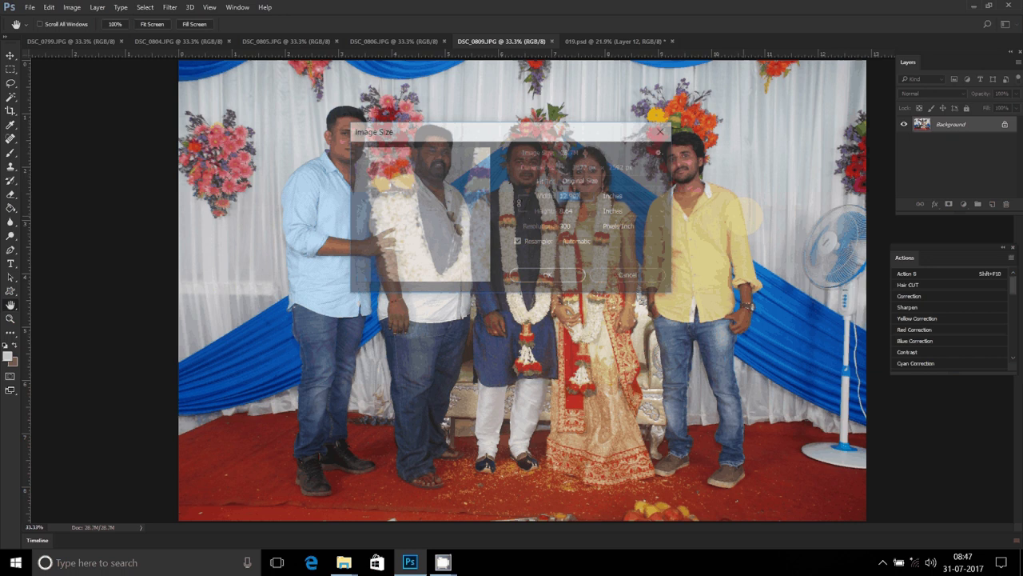
pyautogui.write('8')
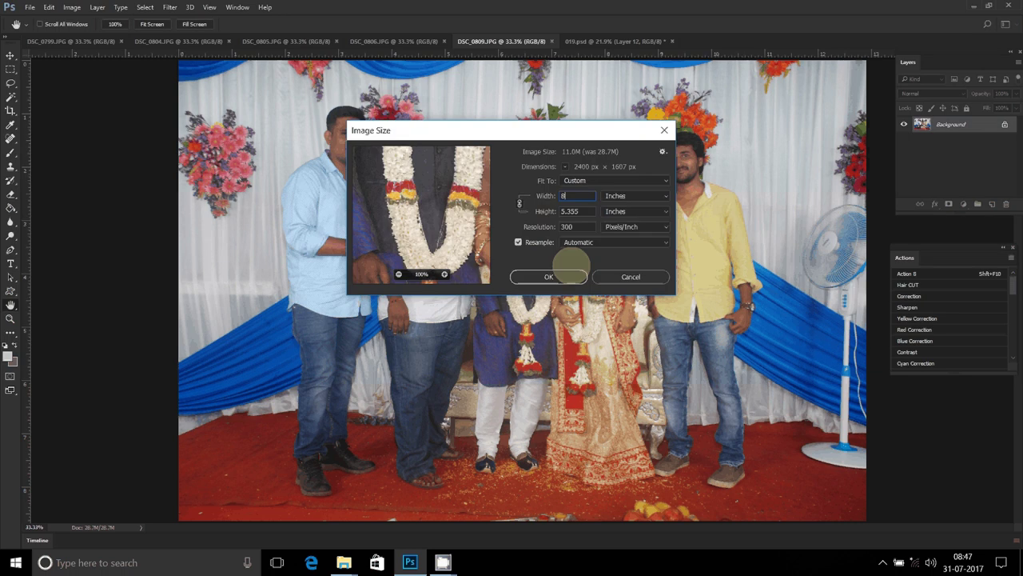
pyautogui.click(551, 276)
pyautogui.hotkey('ctrl', 'a')
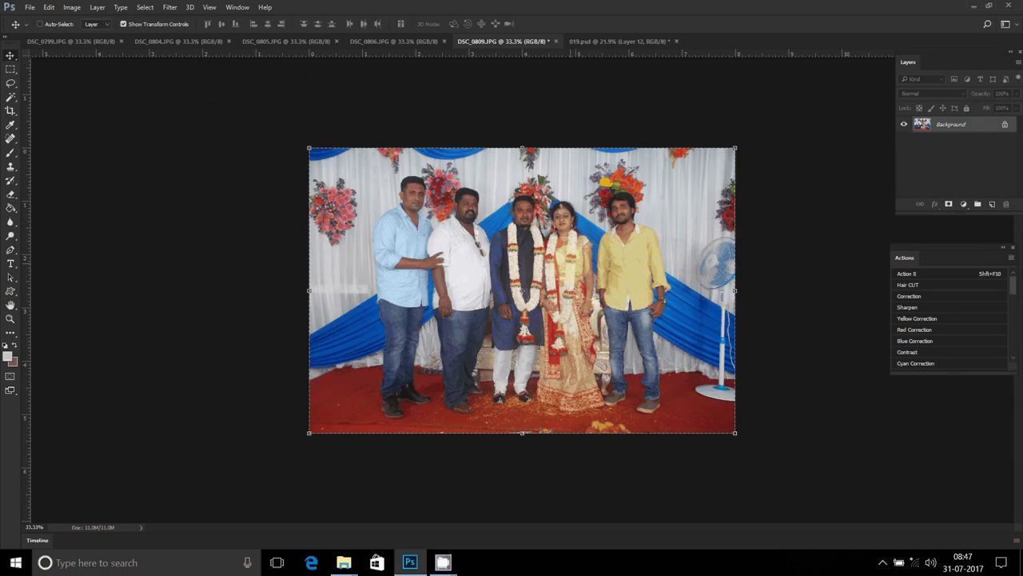
pyautogui.hotkey('ctrl', 'BackSpace')
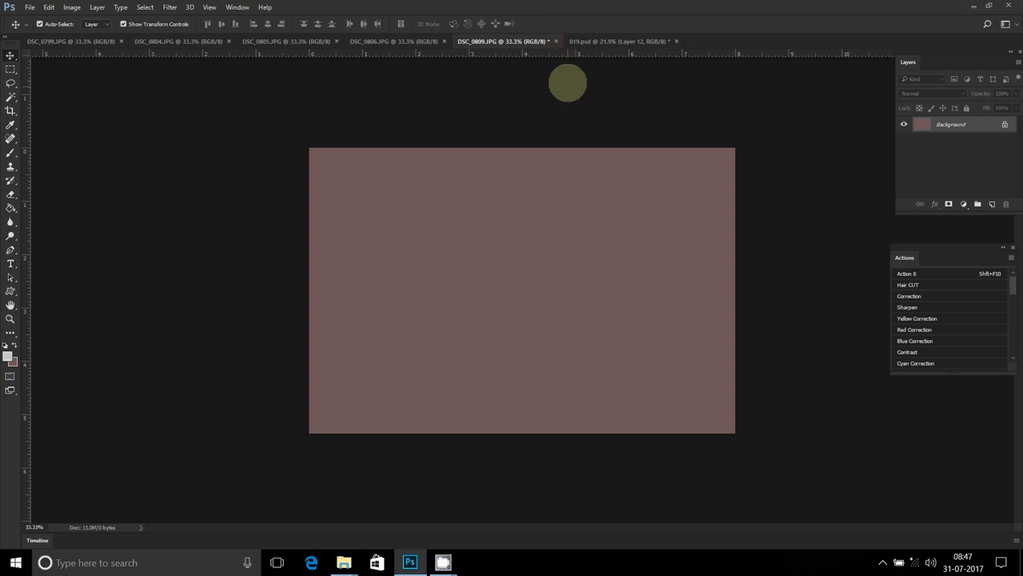
pyautogui.hotkey('ctrl', 'w')
pyautogui.click(518, 211)
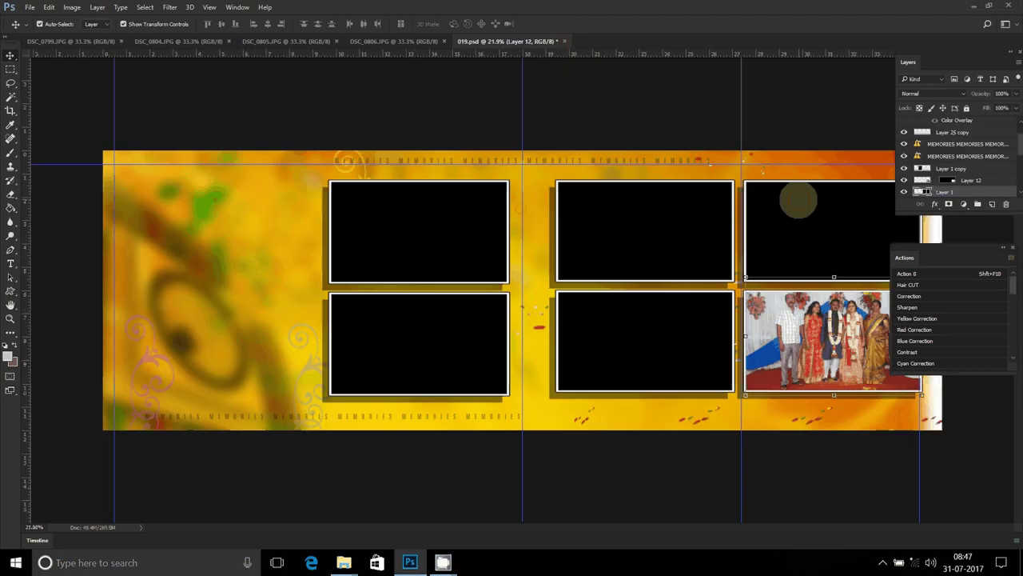
# Paste the photo into the top-right frame and scale it to fill.
pyautogui.click(815, 216)
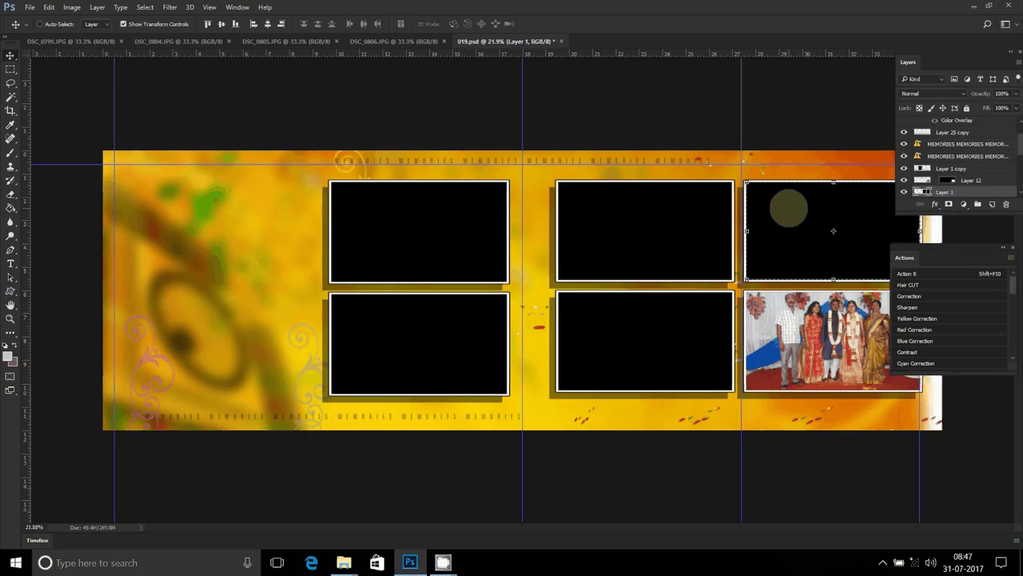
pyautogui.hotkey('ctrl', 'alt', 'shift', 'v')
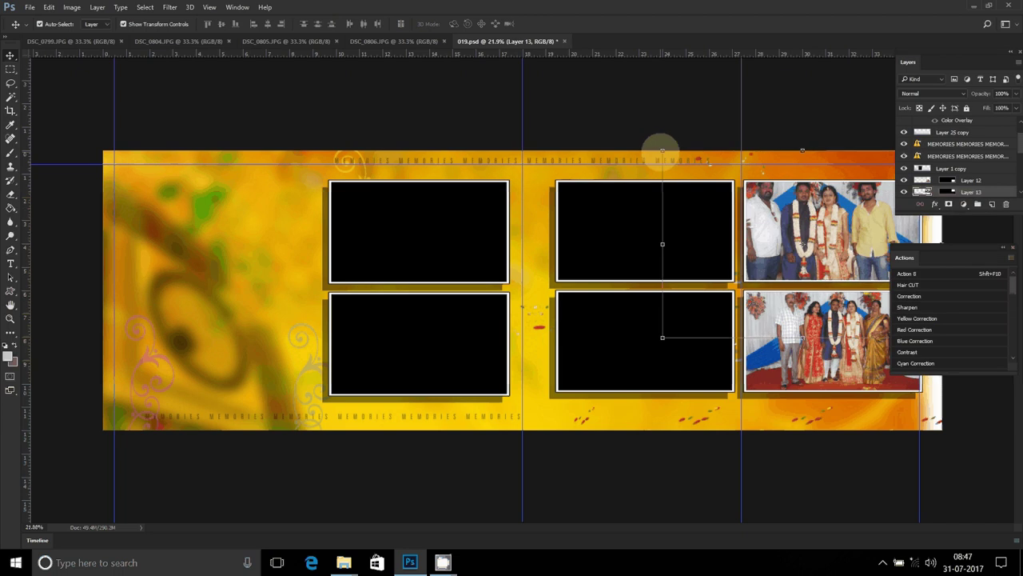
pyautogui.moveTo(663, 149)
pyautogui.mouseDown()
pyautogui.moveTo(724, 191)
pyautogui.moveTo(817, 184)
pyautogui.mouseUp()
pyautogui.moveTo(754, 182); pyautogui.dragTo(744, 175)
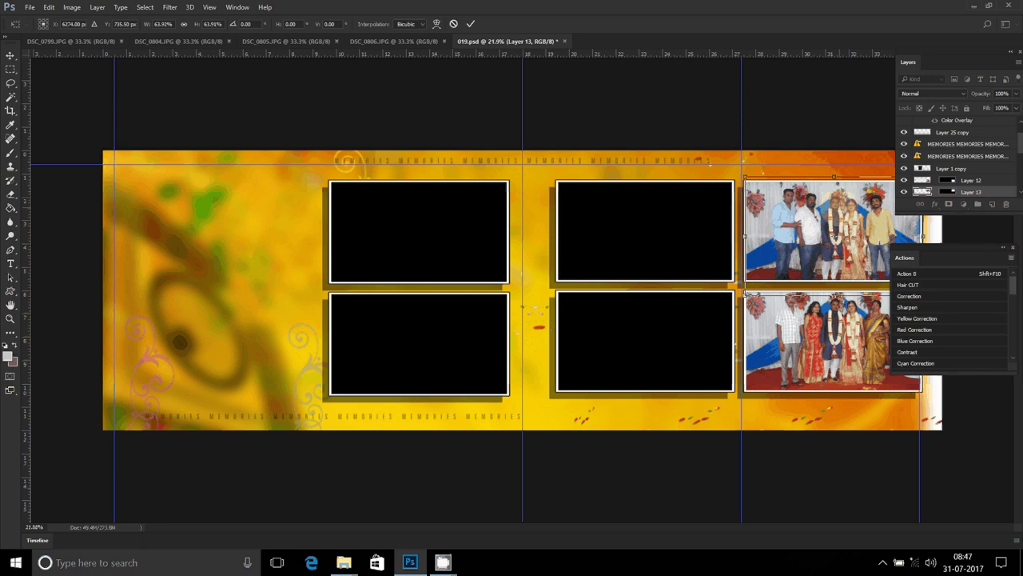
pyautogui.click(567, 152)
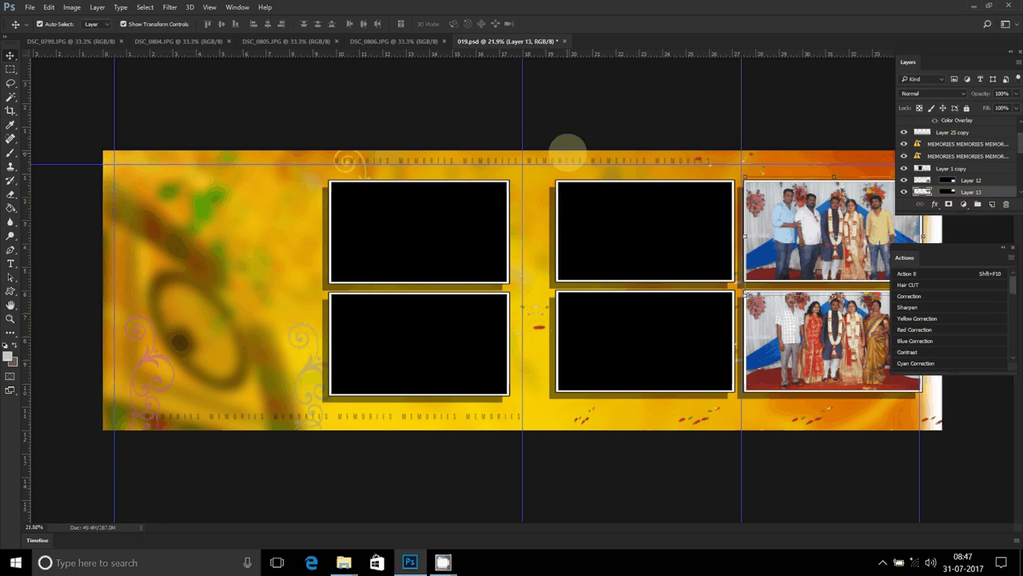
# Change the spread's resolution from 200 to 300 pixels per inch, accepting the missing-fonts warning.
pyautogui.hotkey('ctrl', 'alt', 'i')
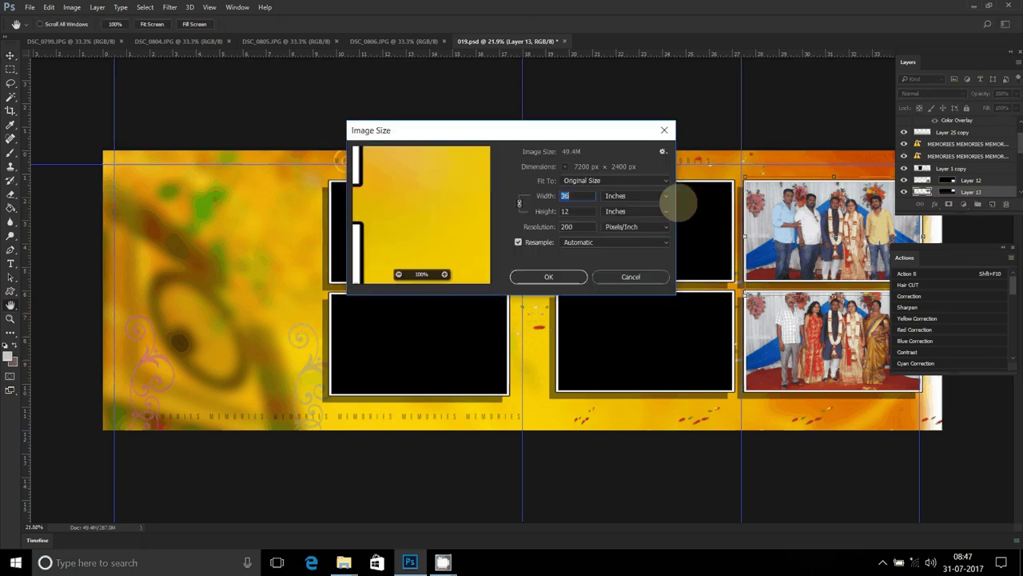
pyautogui.click(572, 227)
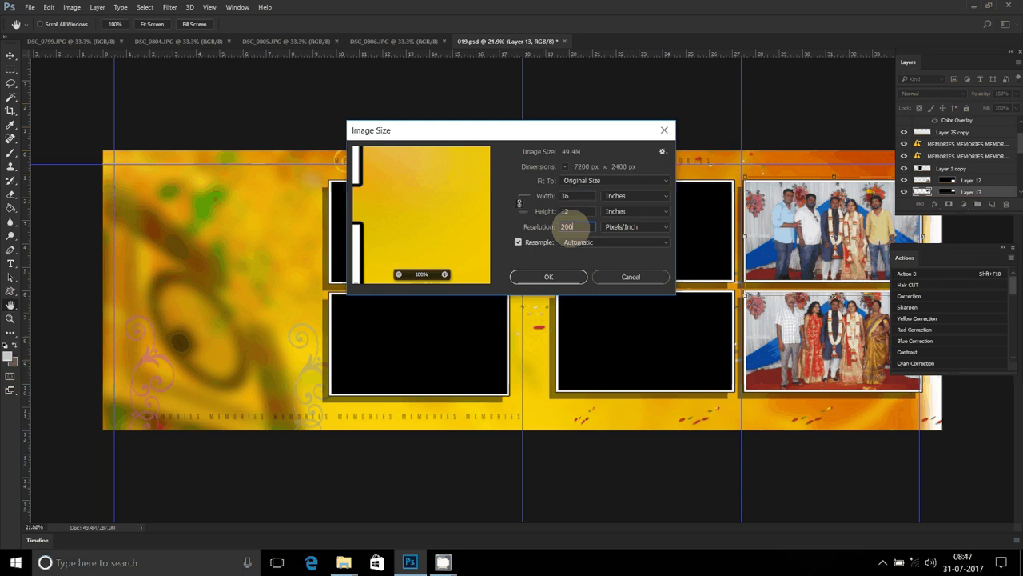
pyautogui.doubleClick(572, 228)
pyautogui.write('3')
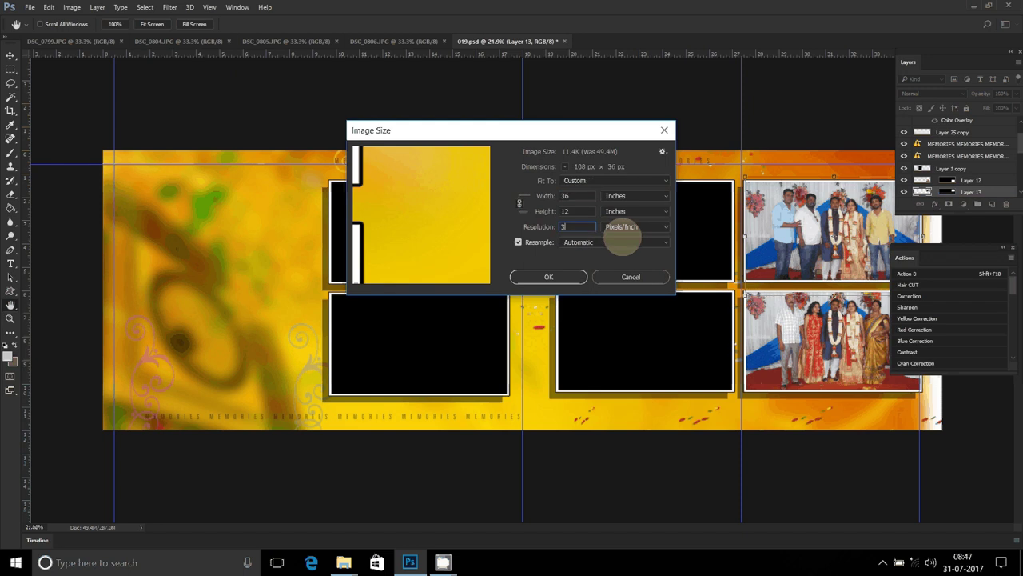
pyautogui.write('00')
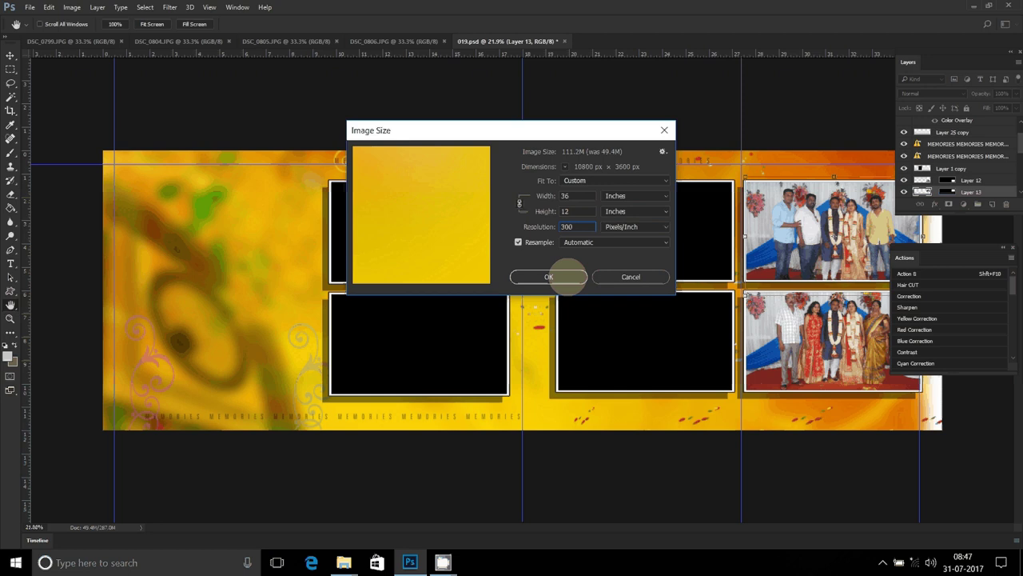
pyautogui.click(569, 277)
pyautogui.click(606, 242)
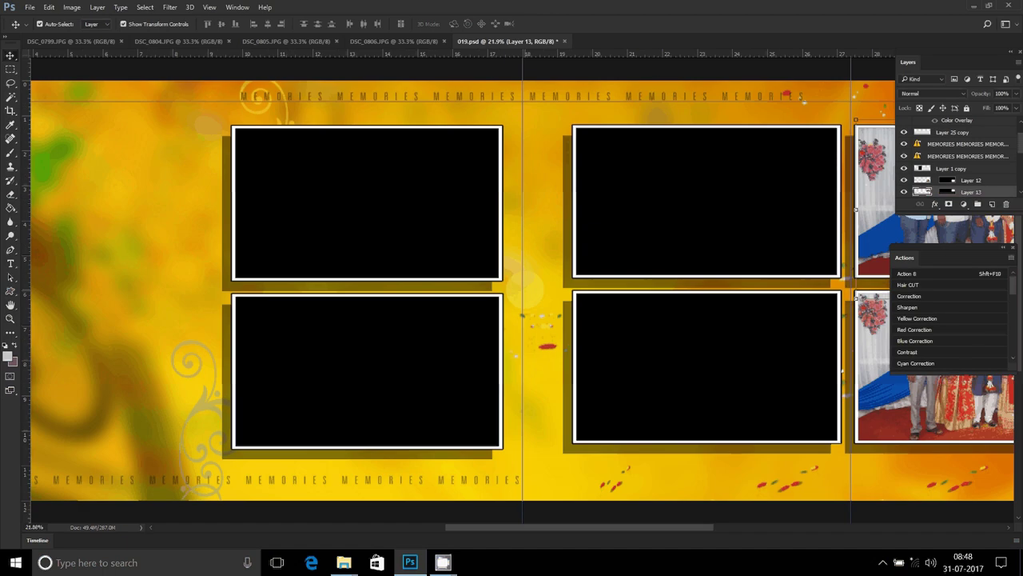
# Zoom to fit the whole album spread on screen.
pyautogui.press('z')
pyautogui.rightClick(541, 312)
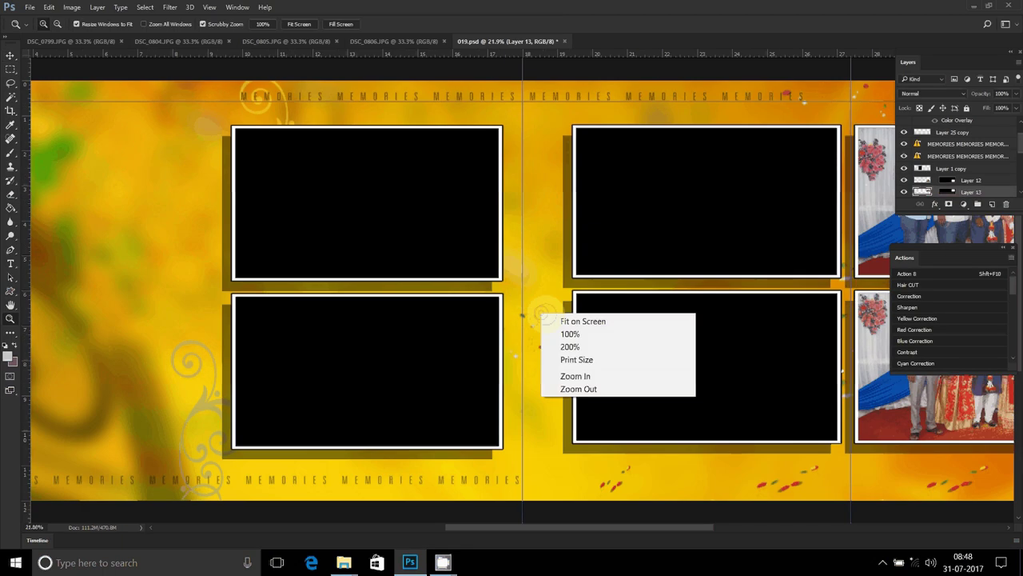
pyautogui.click(560, 320)
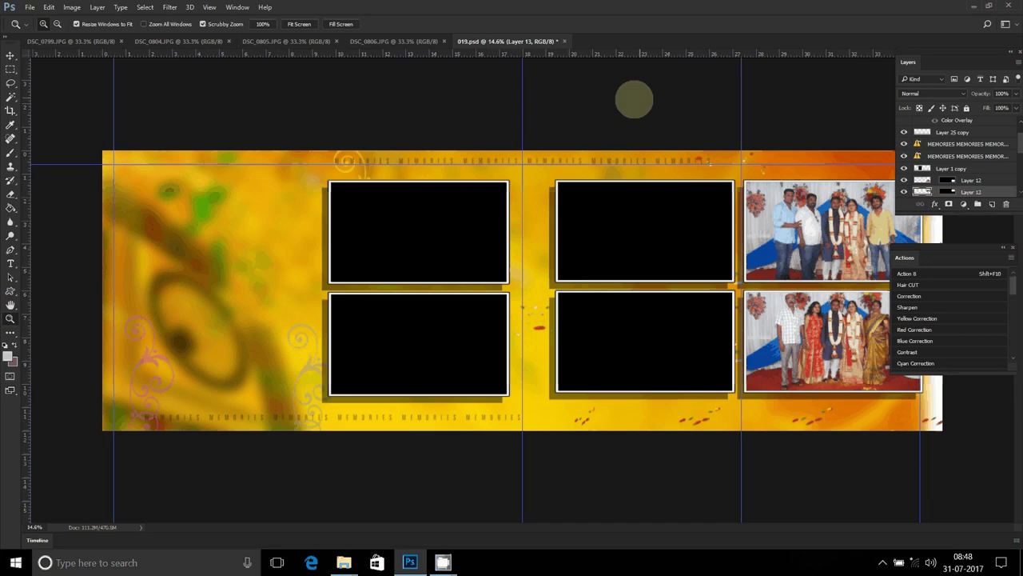
# Shrink DSC_0806.JPG in Image Size, cut it to the clipboard, and close it without saving.
pyautogui.hotkey('ctrl', 'shift', 'Tab')
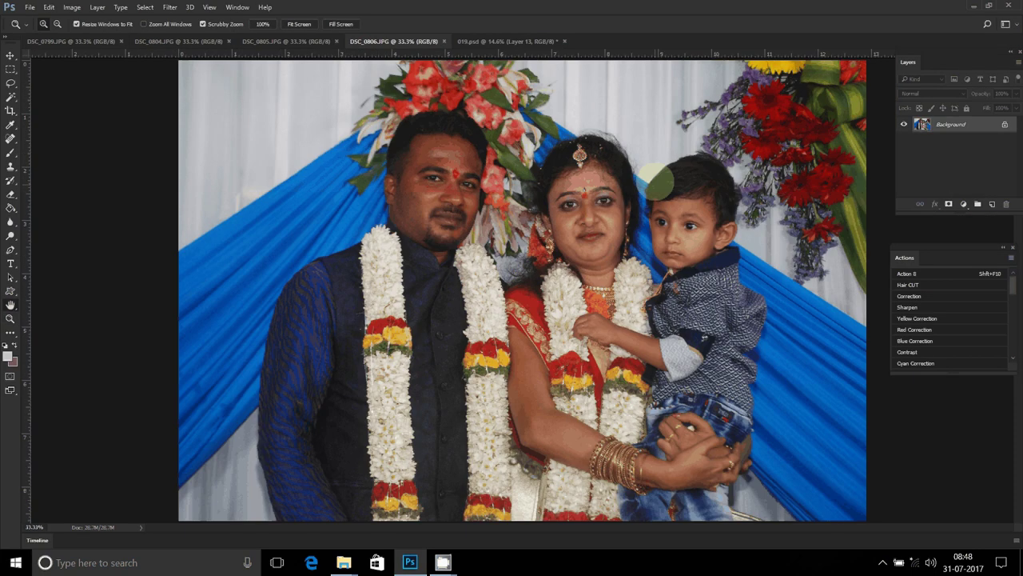
pyautogui.hotkey('ctrl', 'alt', 'i')
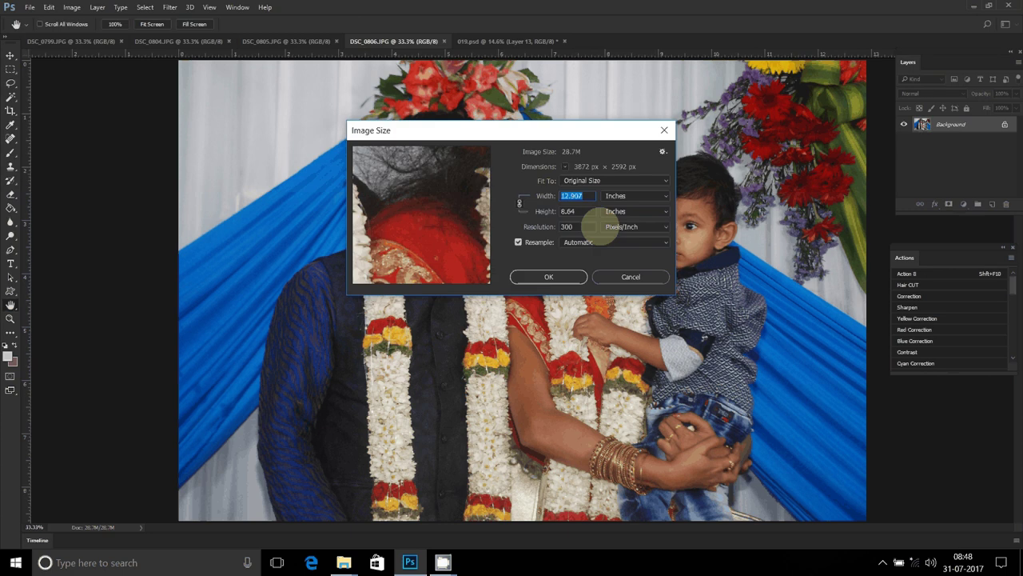
pyautogui.press('Return')
pyautogui.press('z')
pyautogui.hotkey('ctrl', 'a')
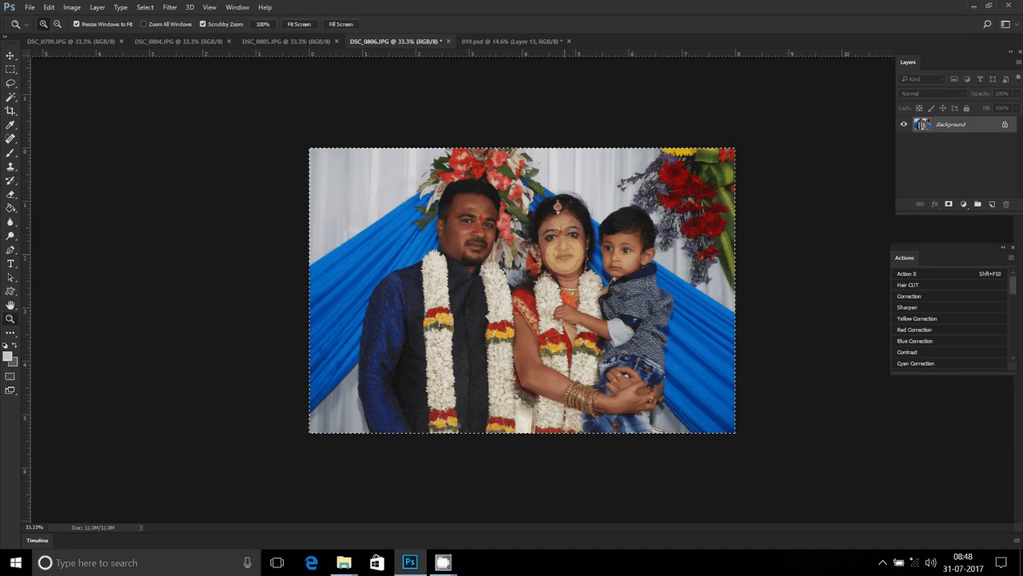
pyautogui.hotkey('ctrl', 'f')
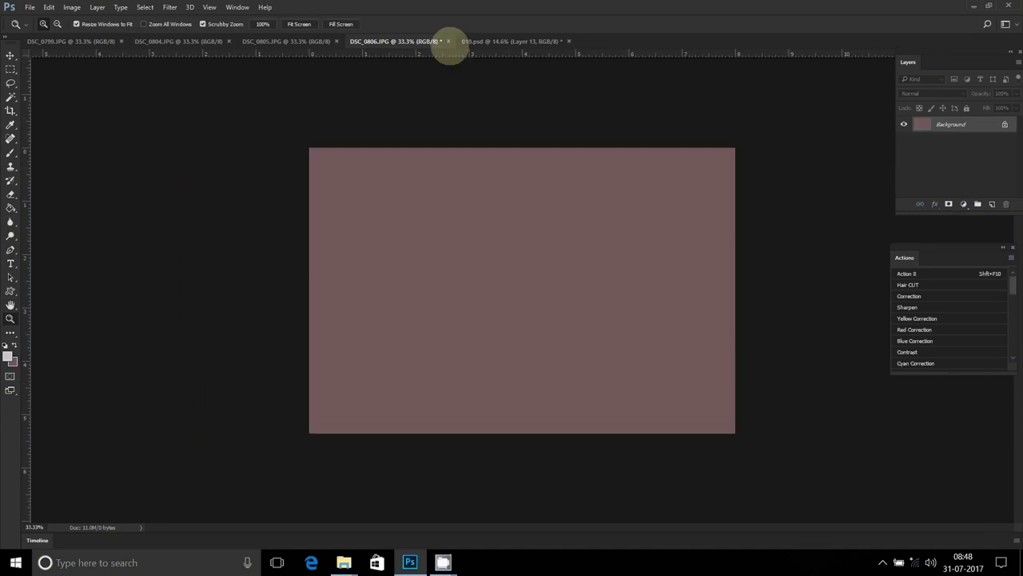
pyautogui.click(448, 41)
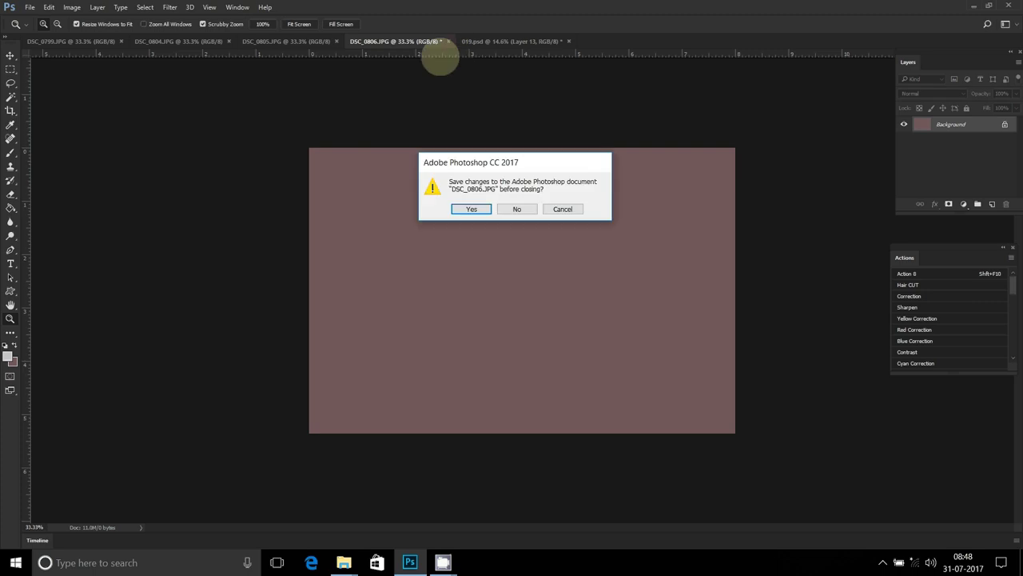
pyautogui.click(517, 209)
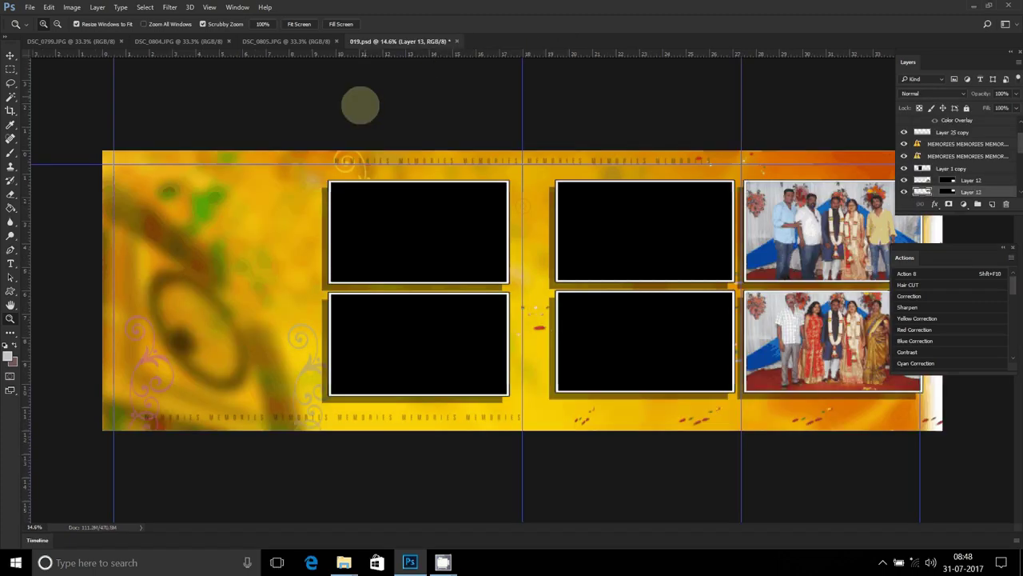
# Paste the couple-with-child photo into the Magic Wand–selected bottom-middle frame and nudge it down.
pyautogui.press('v')
pyautogui.click(644, 323)
pyautogui.press('w')
pyautogui.click(647, 345)
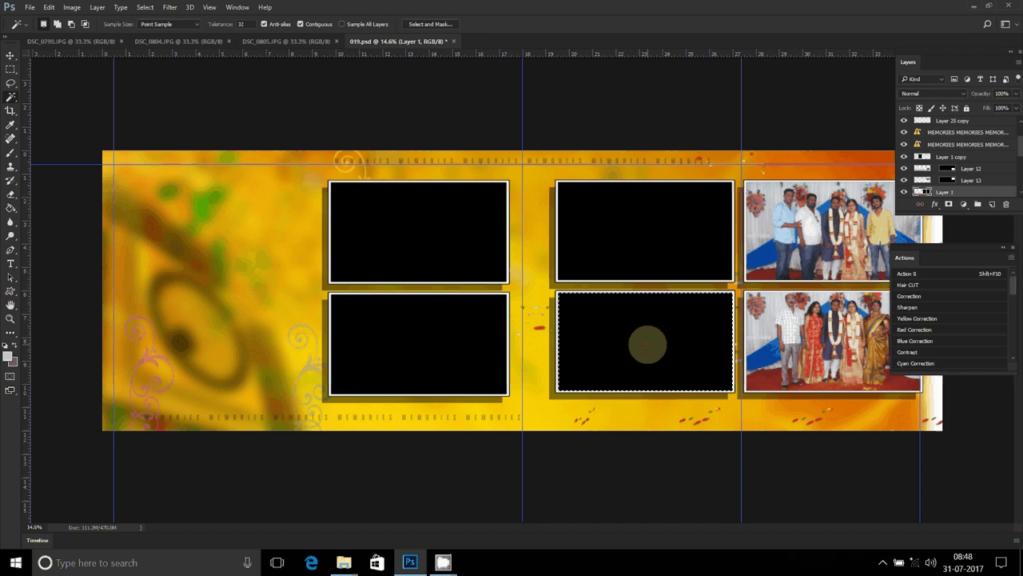
pyautogui.hotkey('ctrl', 'alt', 'shift', 'v')
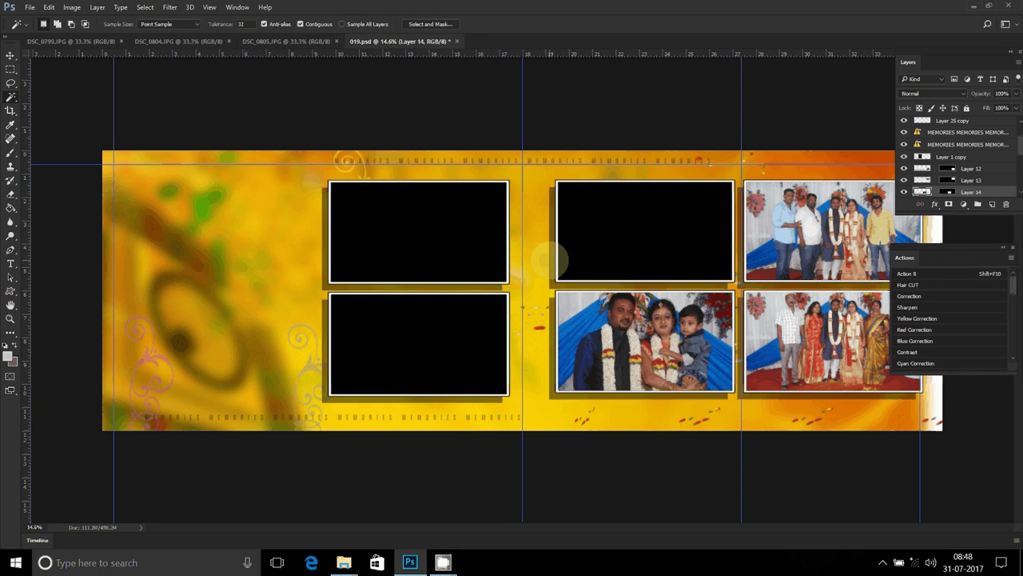
pyautogui.press('v')
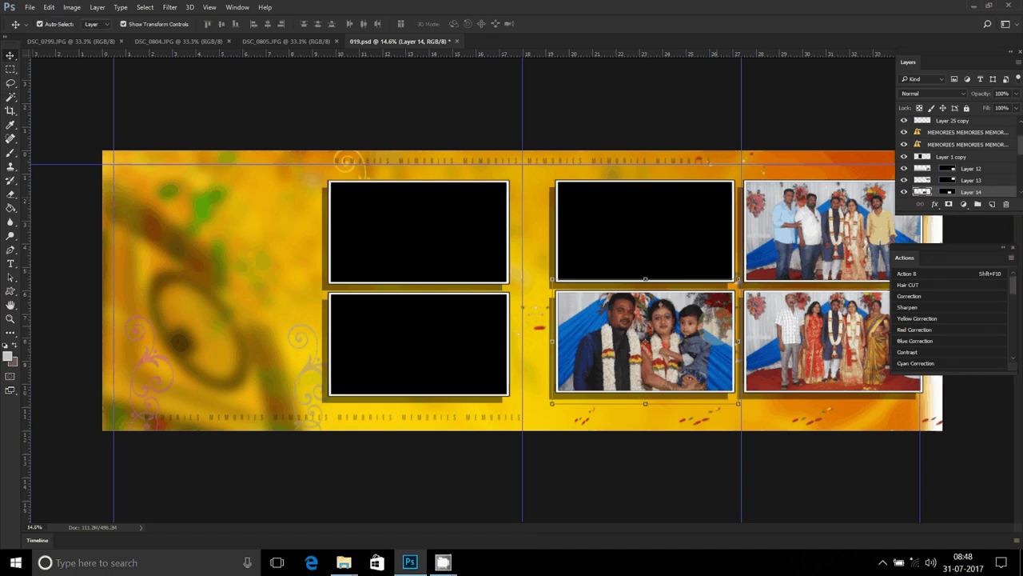
pyautogui.hotkey('shift', 'Down')
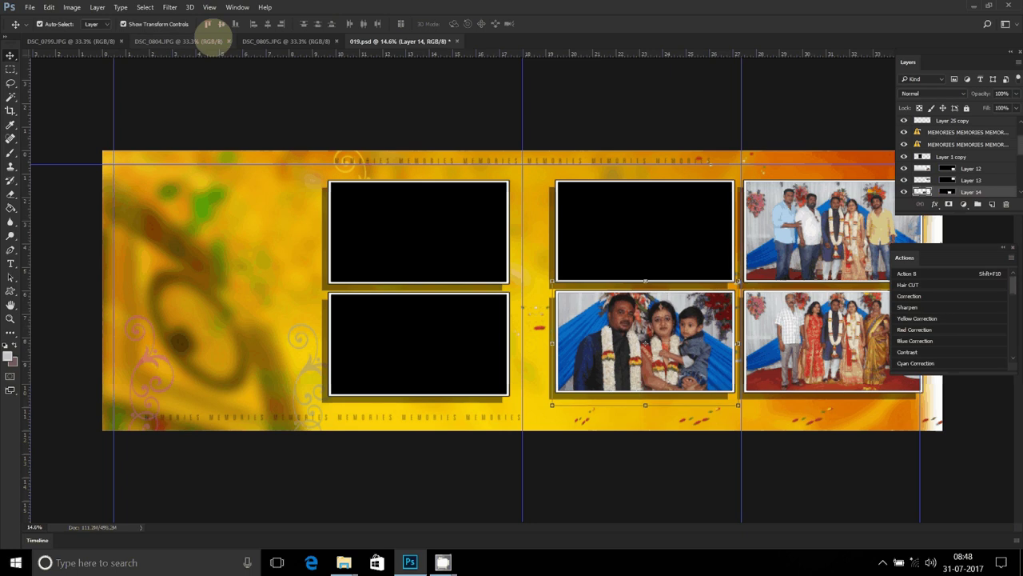
pyautogui.click(276, 41)
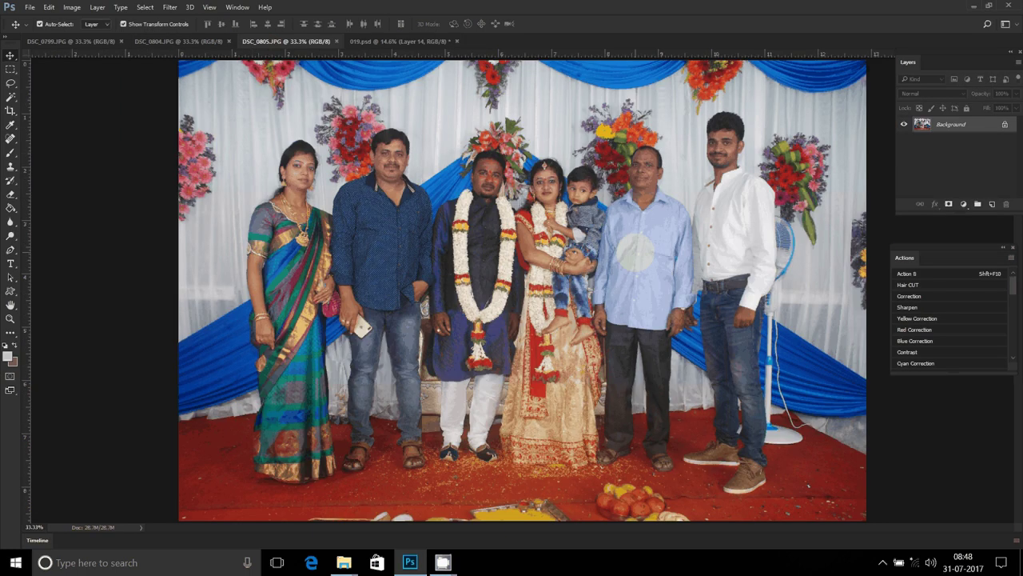
# Resize the DSC_0805.JPG group photo, cut it, and close it without saving.
pyautogui.hotkey('ctrl', 'alt', 'i')
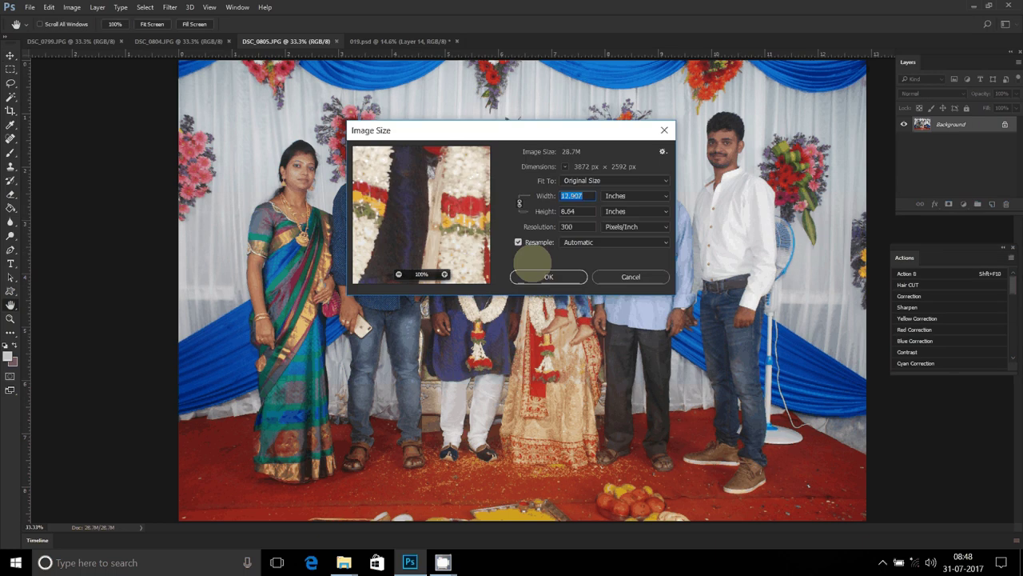
pyautogui.click(536, 275)
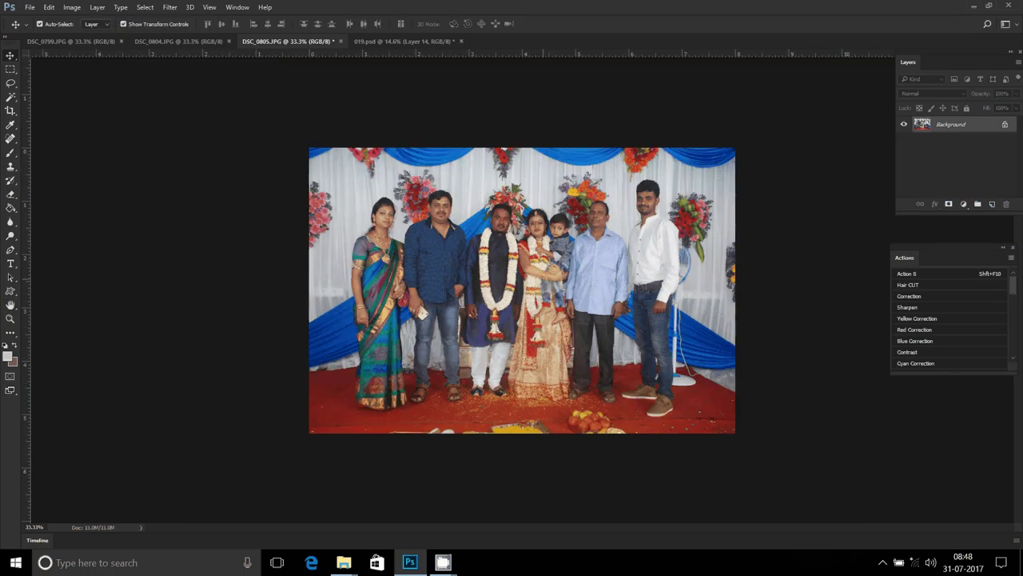
pyautogui.hotkey('ctrl', 'a')
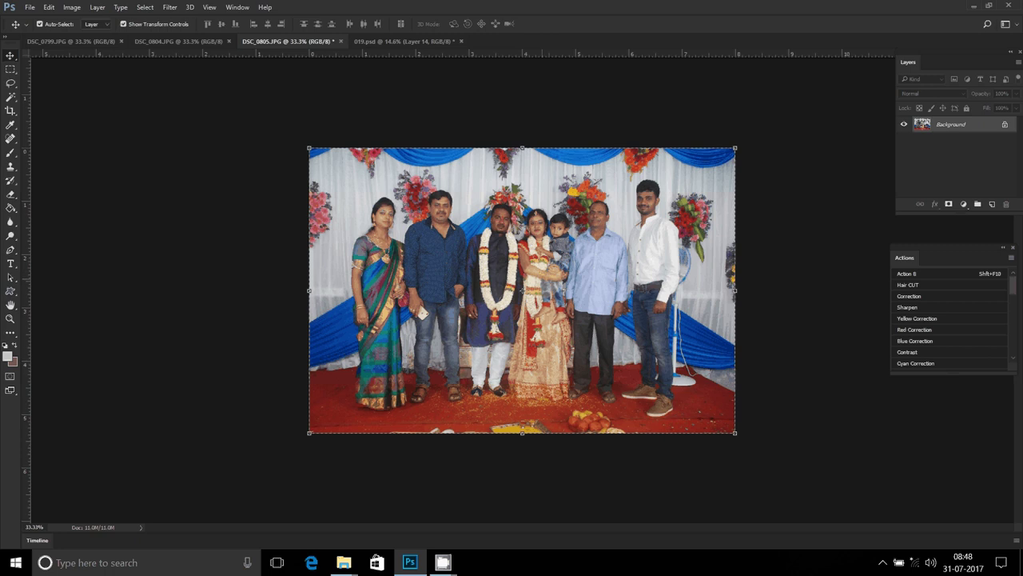
pyautogui.hotkey('ctrl', 'BackSpace')
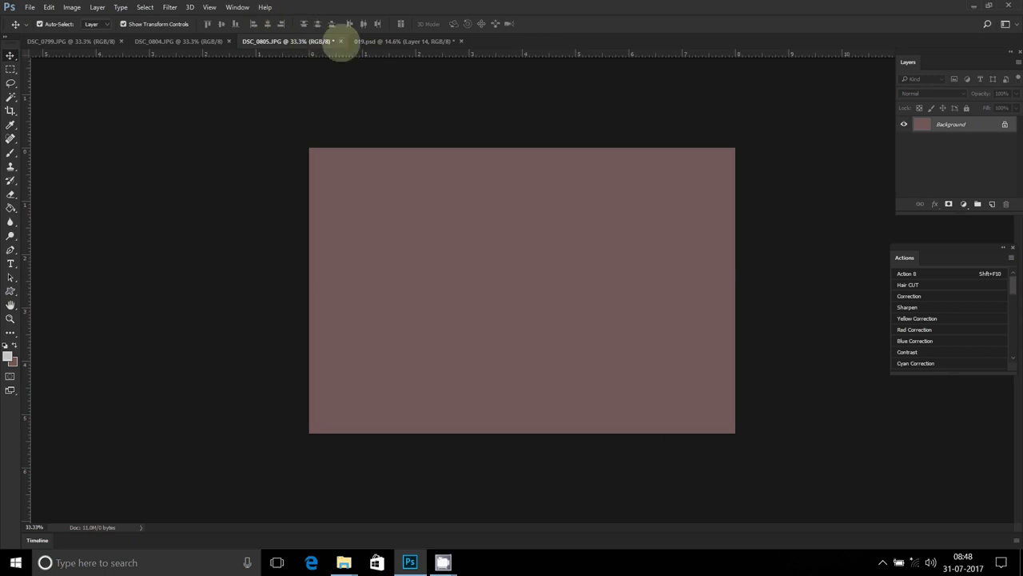
pyautogui.click(340, 42)
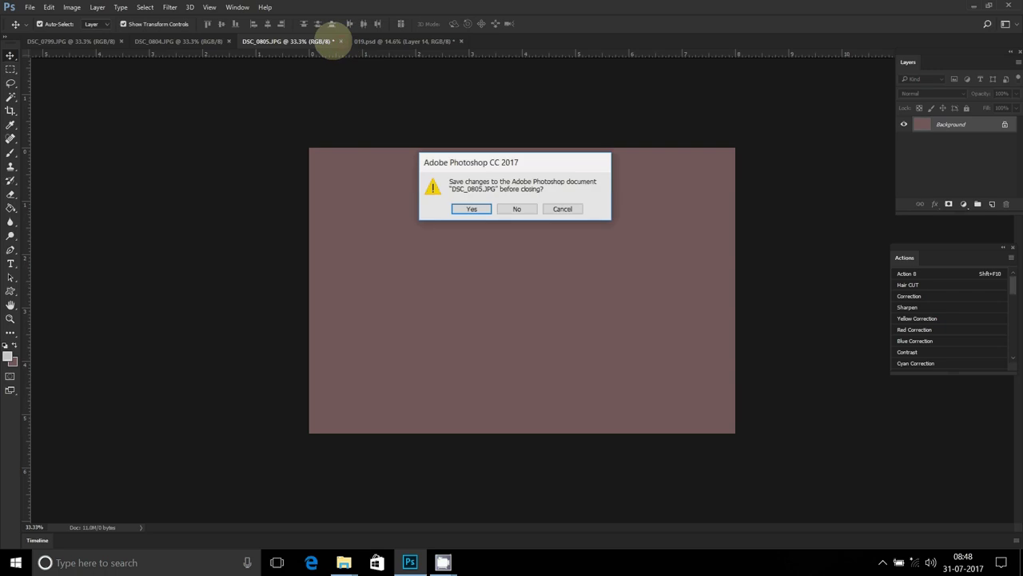
pyautogui.click(516, 208)
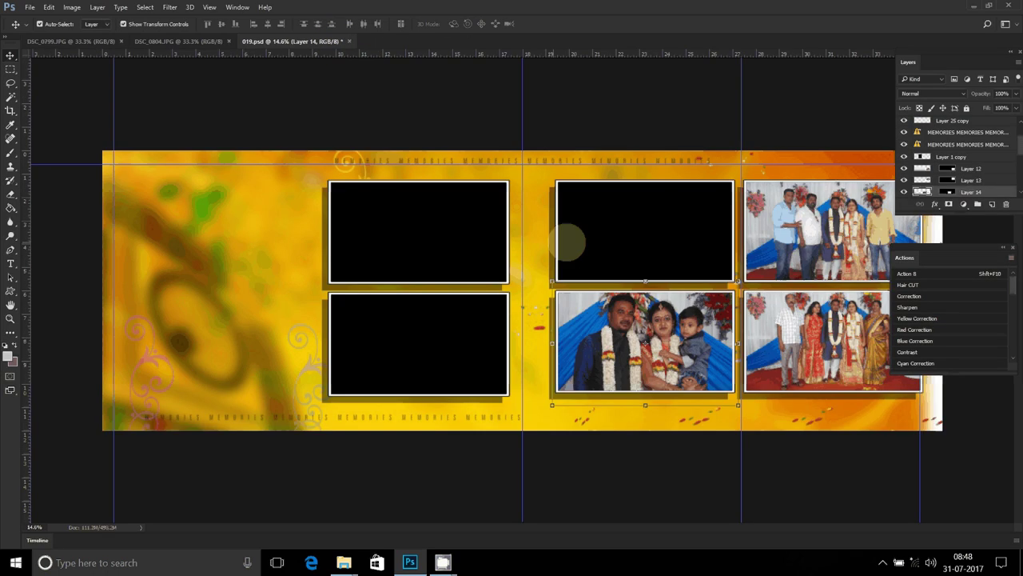
# Paste the group photo into the top-middle frame selected on Layer 1.
pyautogui.click(567, 242)
pyautogui.press('w')
pyautogui.click(633, 239)
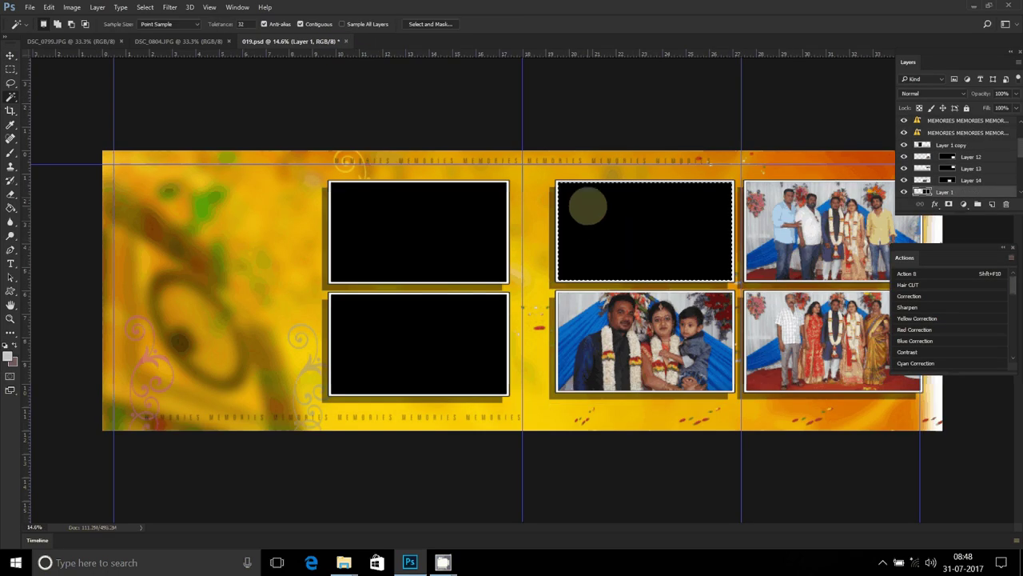
pyautogui.hotkey('ctrl', 'alt', 'shift', 'v')
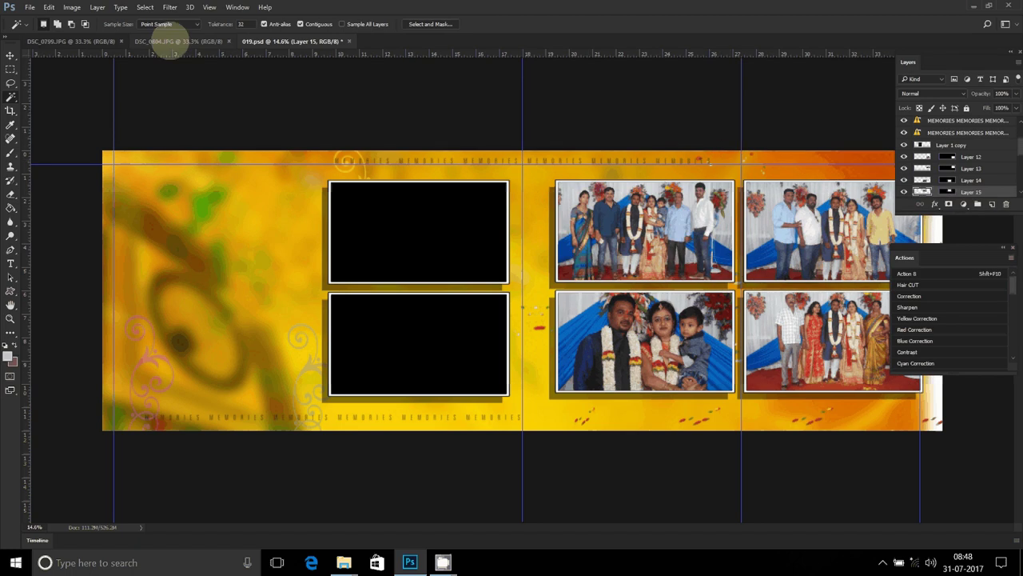
pyautogui.click(172, 41)
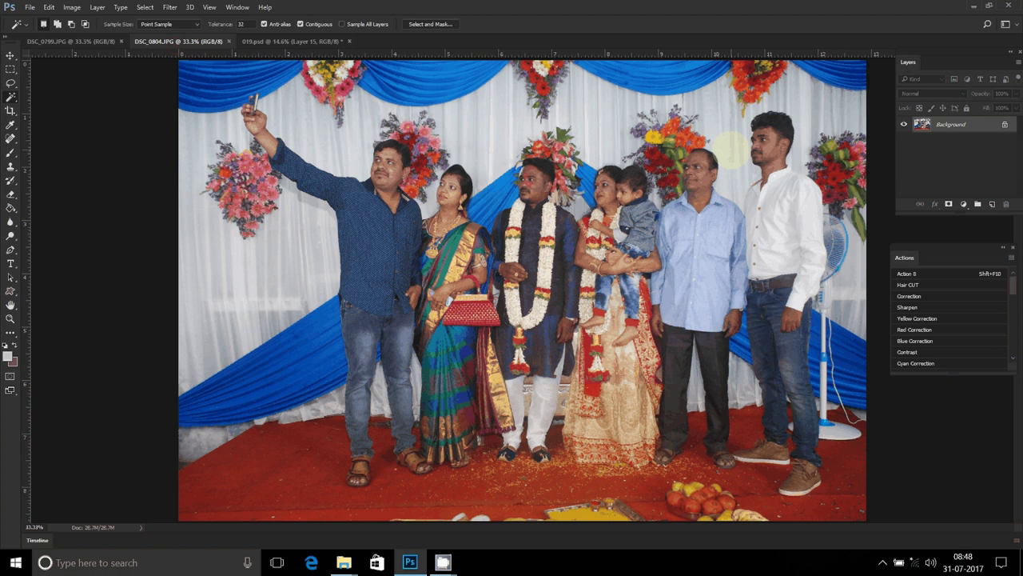
# Resize DSC_0804.JPG to 8 inches wide, copy it all, and close it without saving.
pyautogui.hotkey('ctrl', 'alt', 'i')
pyautogui.write('8')
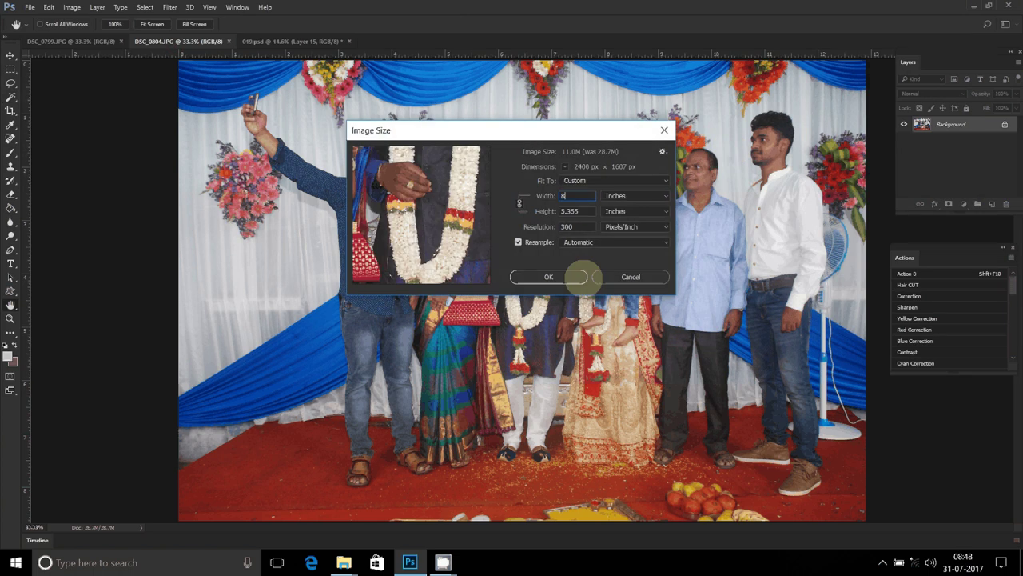
pyautogui.click(581, 276)
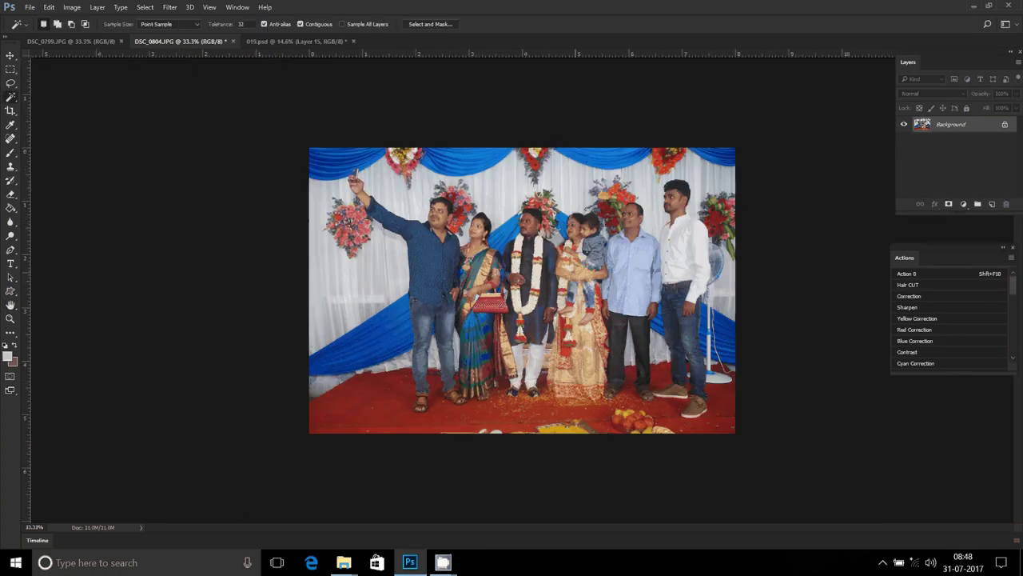
pyautogui.hotkey('ctrl', 'a')
pyautogui.hotkey('ctrl', 'BackSpace')
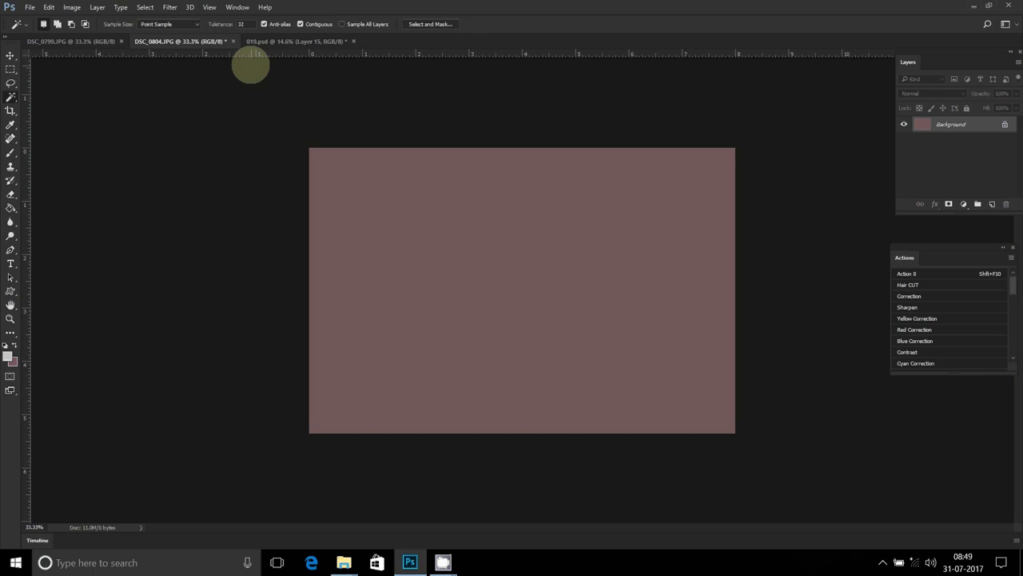
pyautogui.click(232, 41)
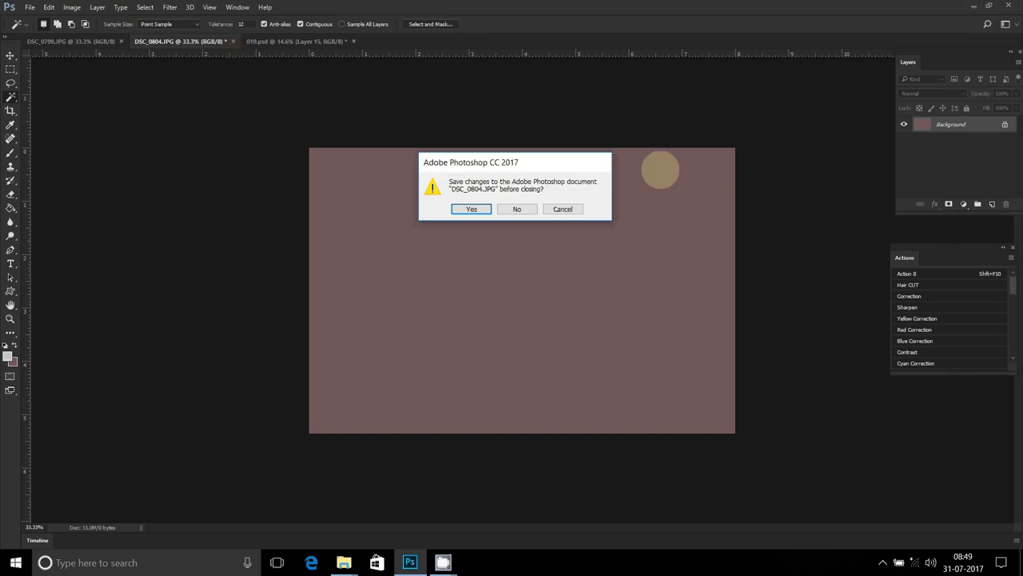
pyautogui.click(516, 209)
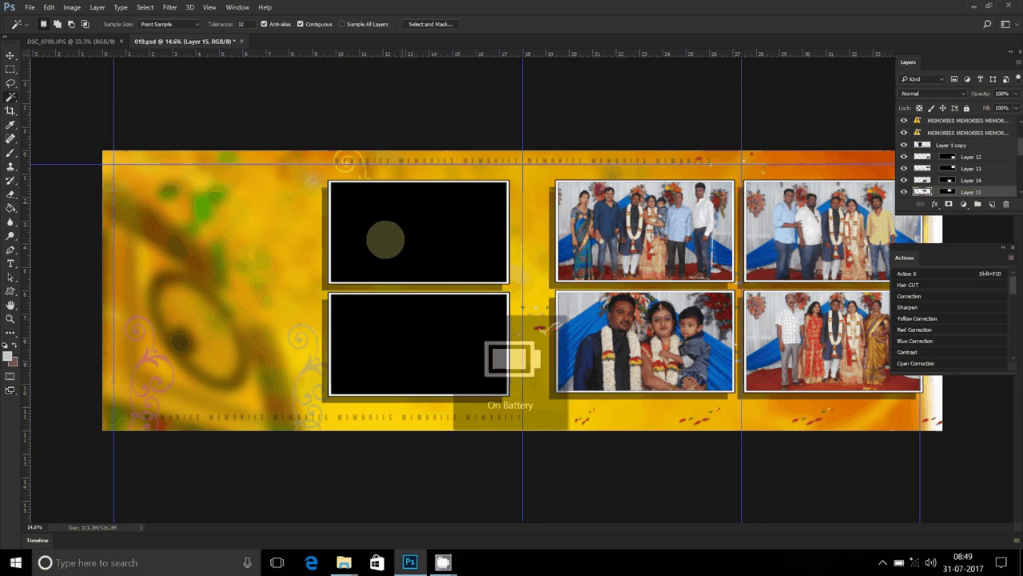
# Paste the group selfie into the lower-left frame on Layer 1 copy and nudge it down twice.
pyautogui.press('b')
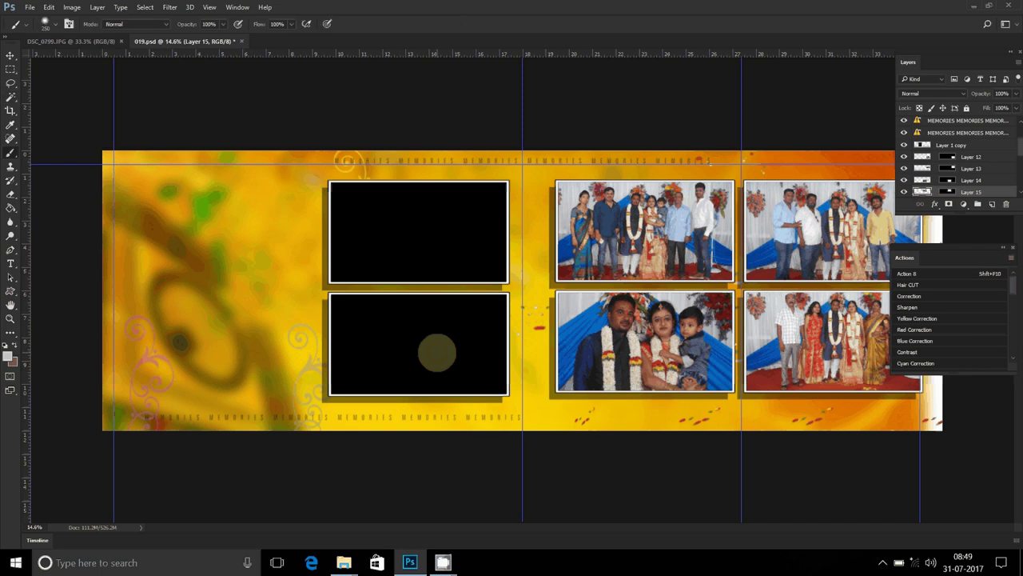
pyautogui.press('v')
pyautogui.click(383, 314)
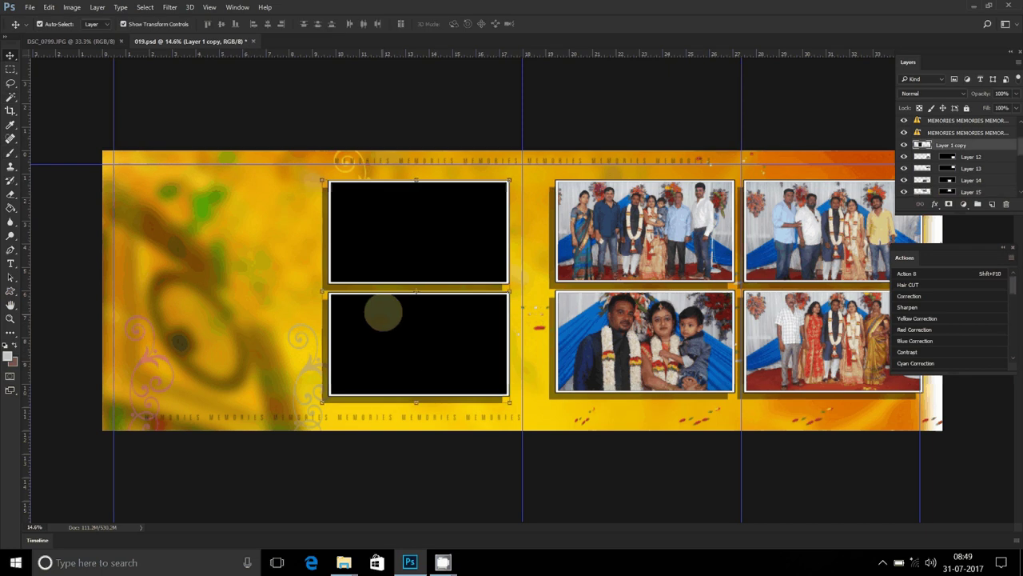
pyautogui.press('w')
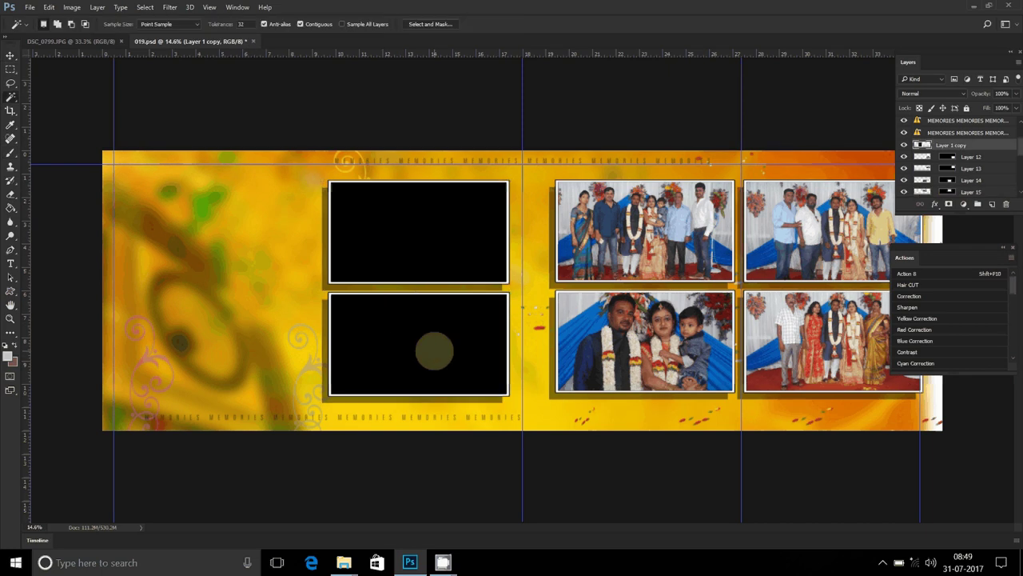
pyautogui.click(437, 336)
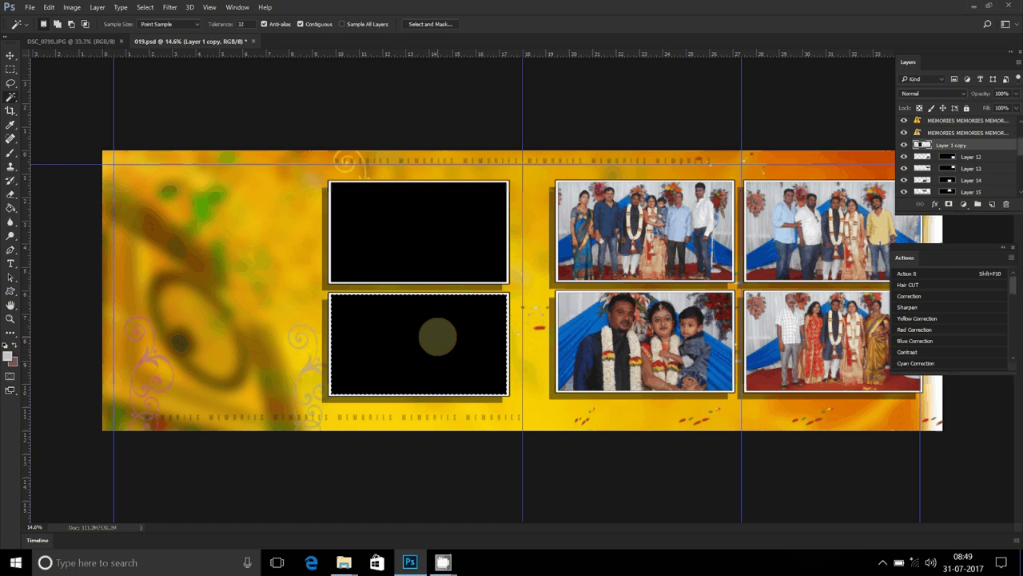
pyautogui.hotkey('ctrl', 'alt', 'shift', 'v')
pyautogui.press('v')
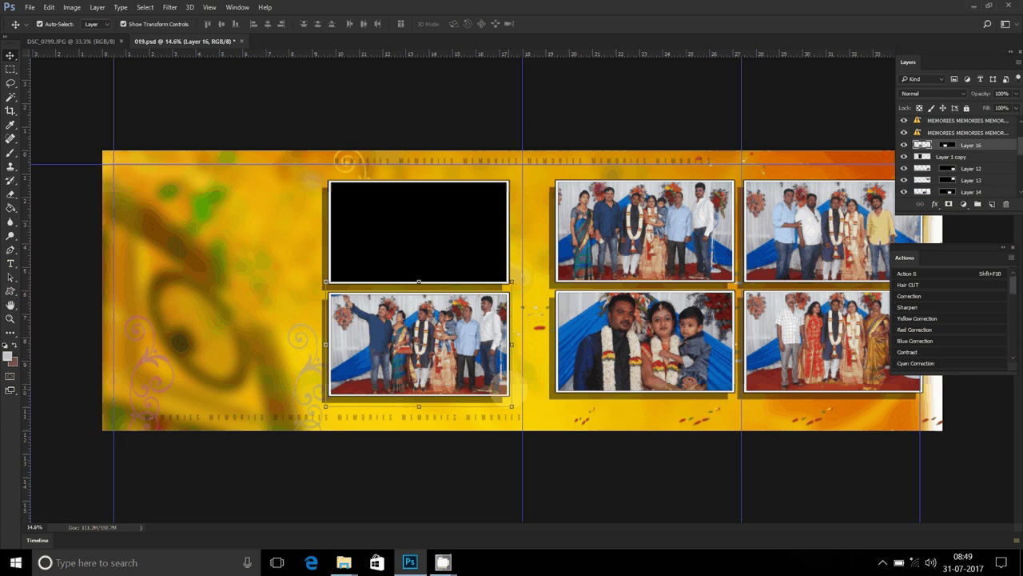
pyautogui.hotkey('shift', 'Down')
pyautogui.hotkey('shift', 'Down')
pyautogui.hotkey('shift', 'Down')
pyautogui.hotkey('shift', 'Down')
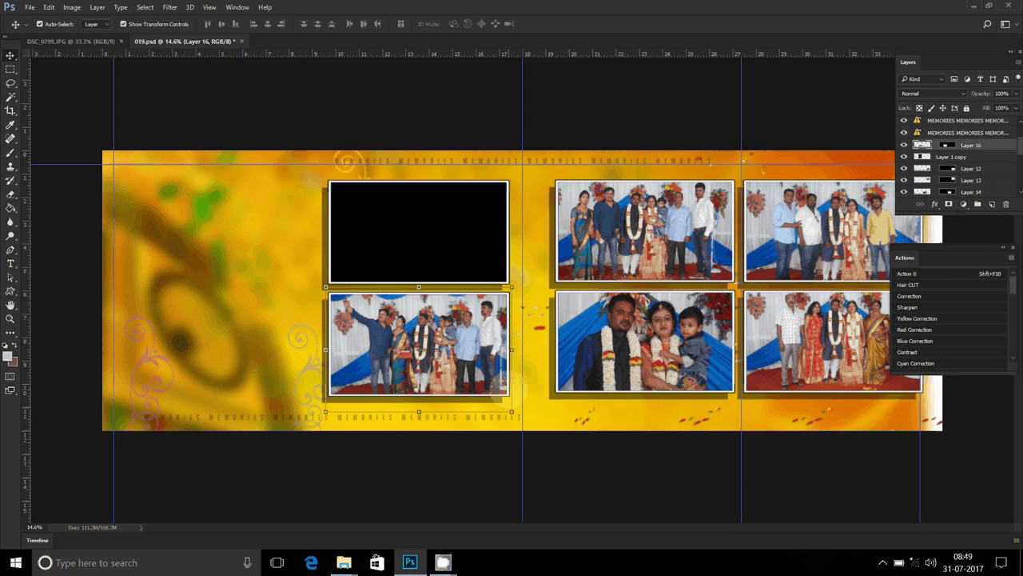
pyautogui.hotkey('shift', 'Down')
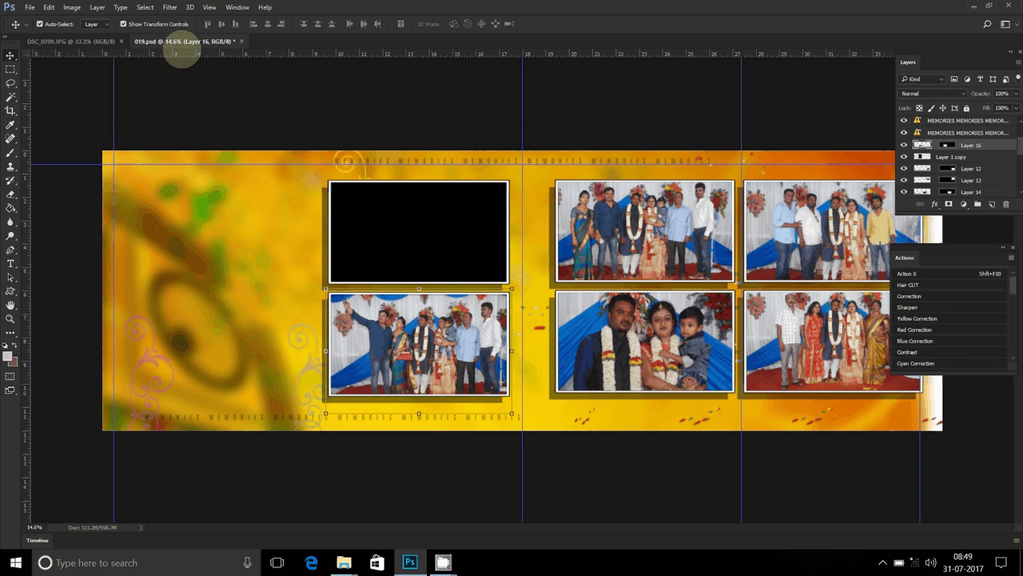
pyautogui.hotkey('ctrl', 'Tab')
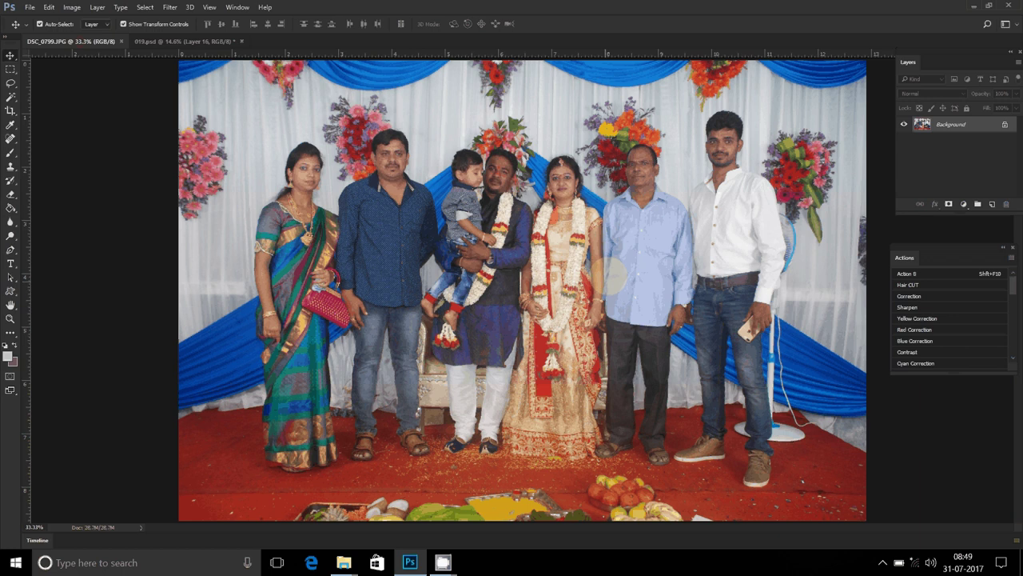
# Set DSC_0799.JPG's width to 8 inches in Image Size and confirm.
pyautogui.hotkey('ctrl', 'alt', 'i')
pyautogui.write('8')
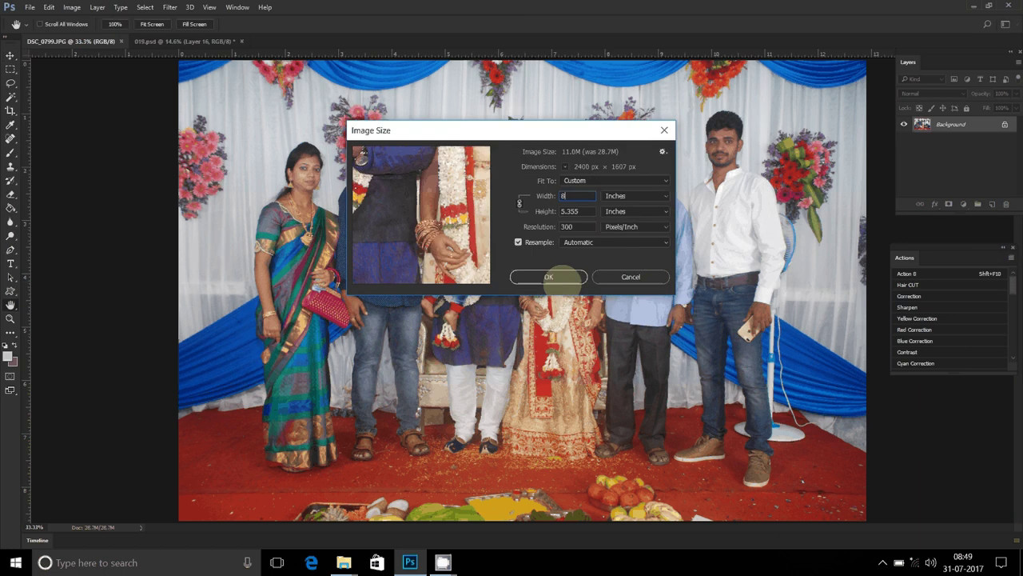
pyautogui.click(548, 277)
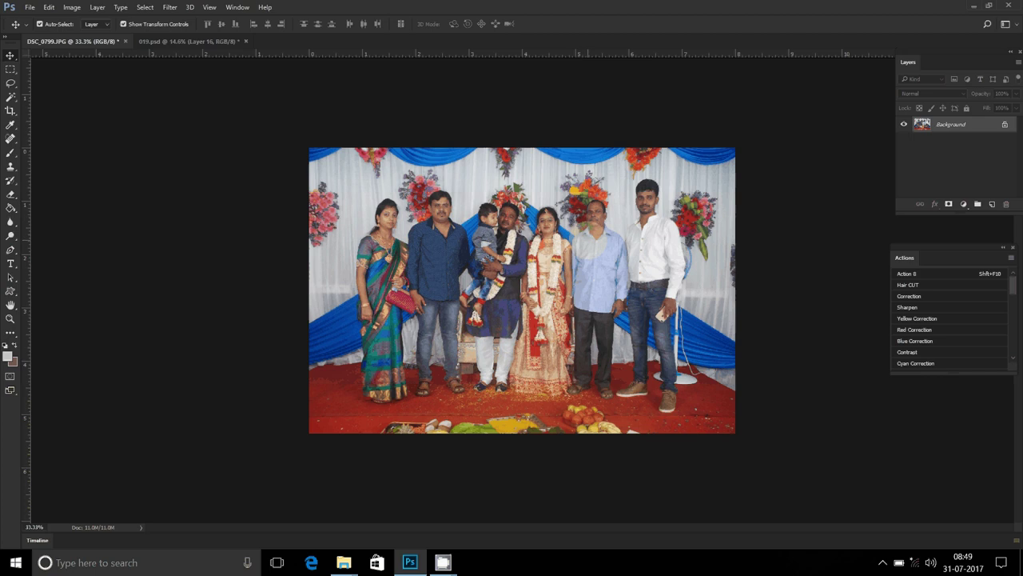
pyautogui.click(586, 276)
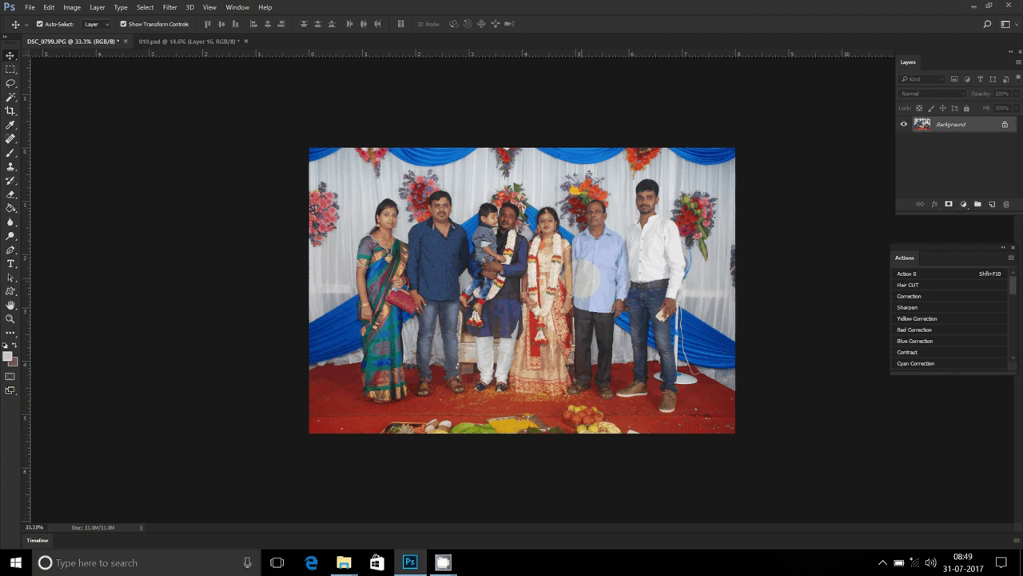
# Copy the whole DSC_0799 group photo, then close it without saving.
pyautogui.hotkey('ctrl', 'a')
pyautogui.press('ctrl')
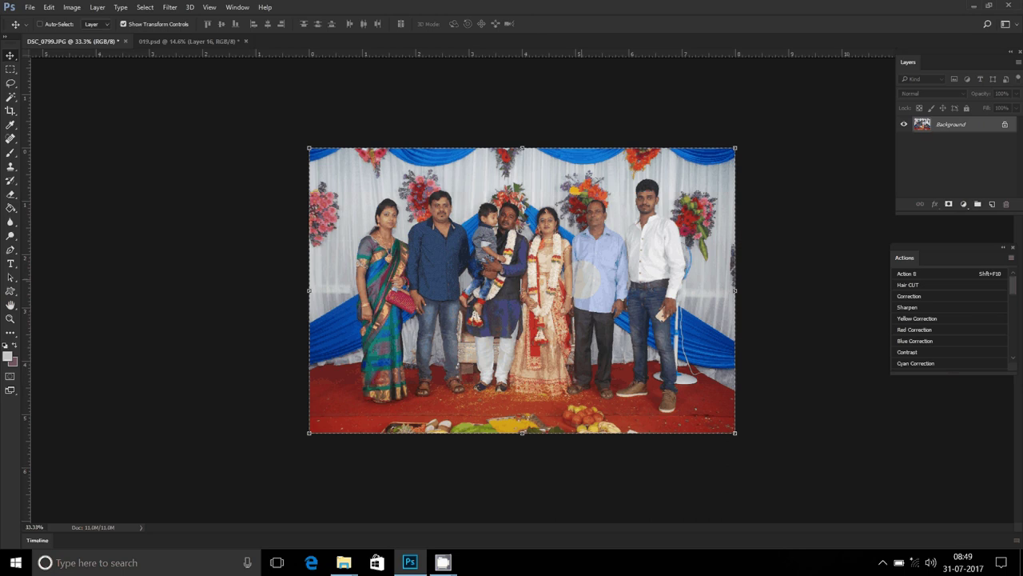
pyautogui.hotkey('ctrl', 'f')
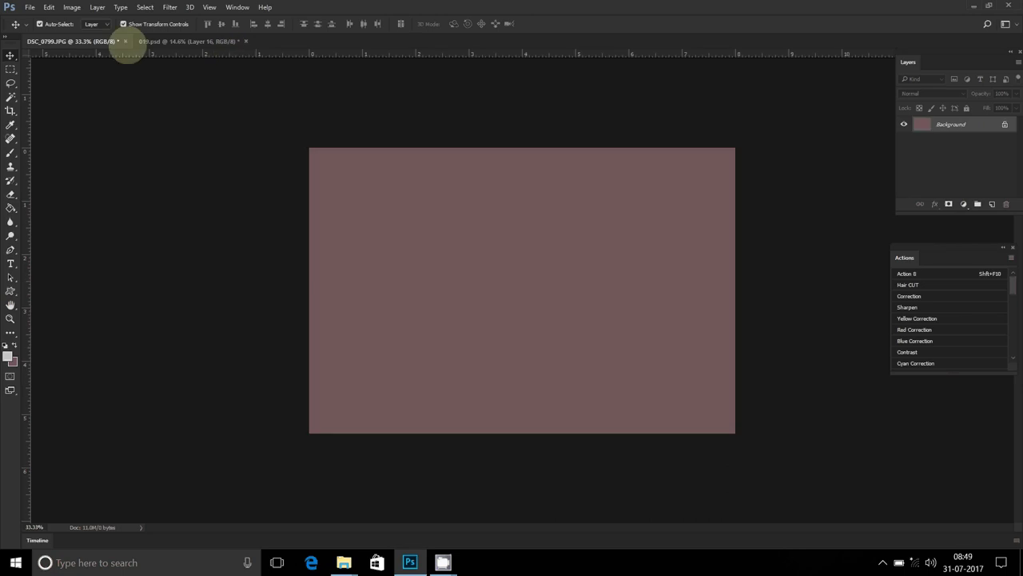
pyautogui.click(126, 42)
pyautogui.click(519, 207)
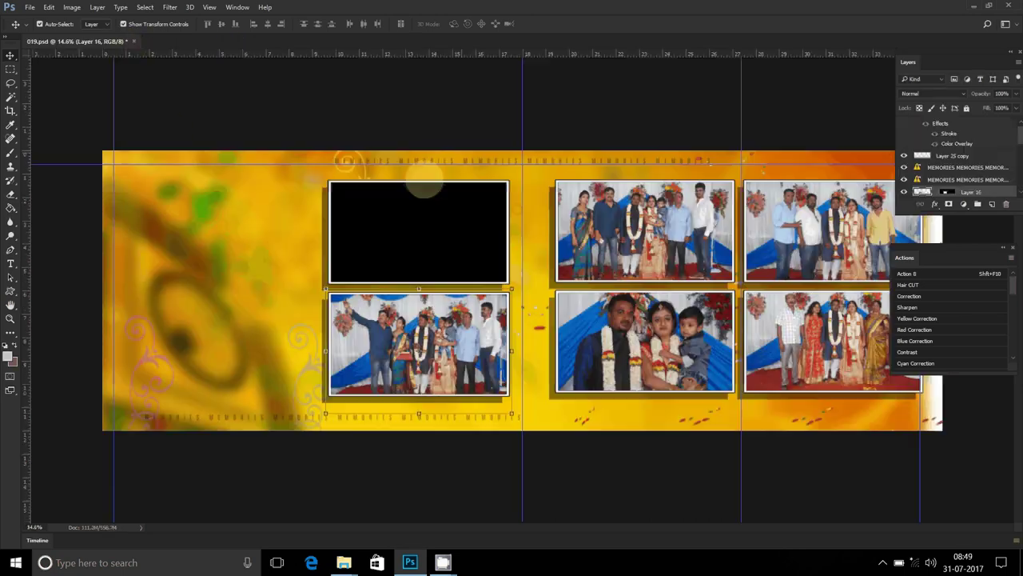
# Magic-wand the spread's upper-left black frame and paste the DSC_0799 photo into it.
pyautogui.press('w')
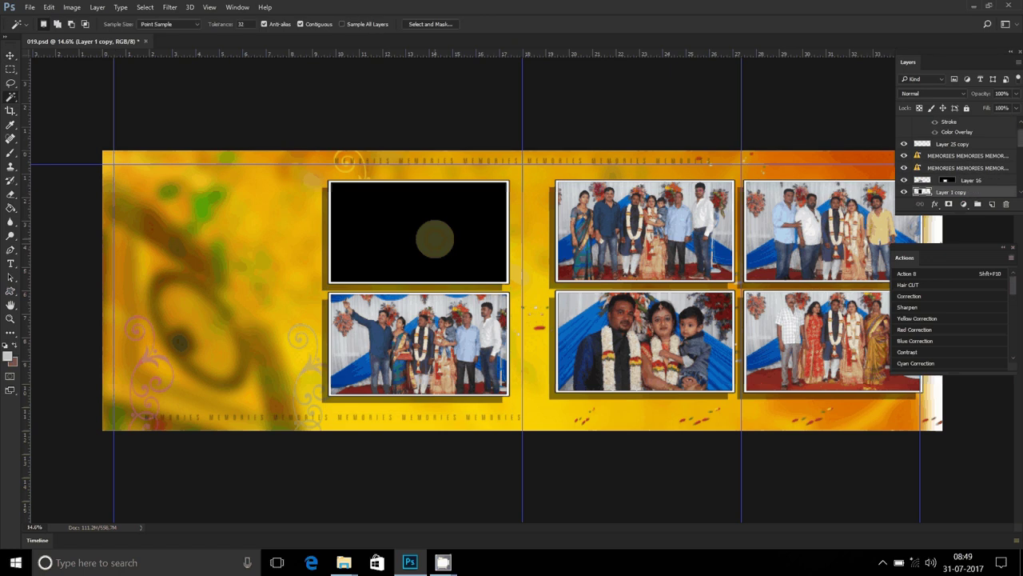
pyautogui.click(418, 224)
pyautogui.hotkey('ctrl', 'shift', 'alt', 'v')
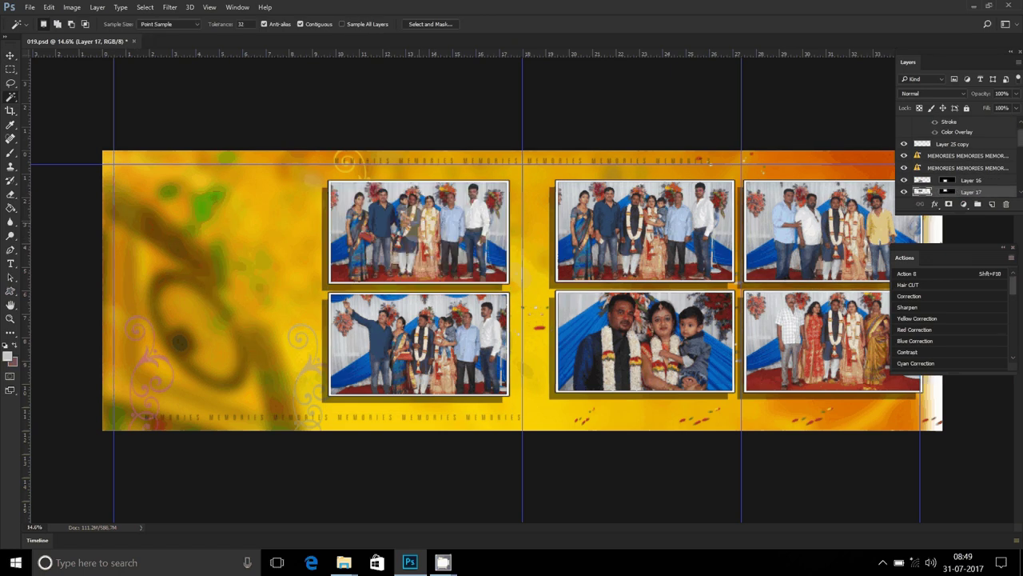
pyautogui.press('v')
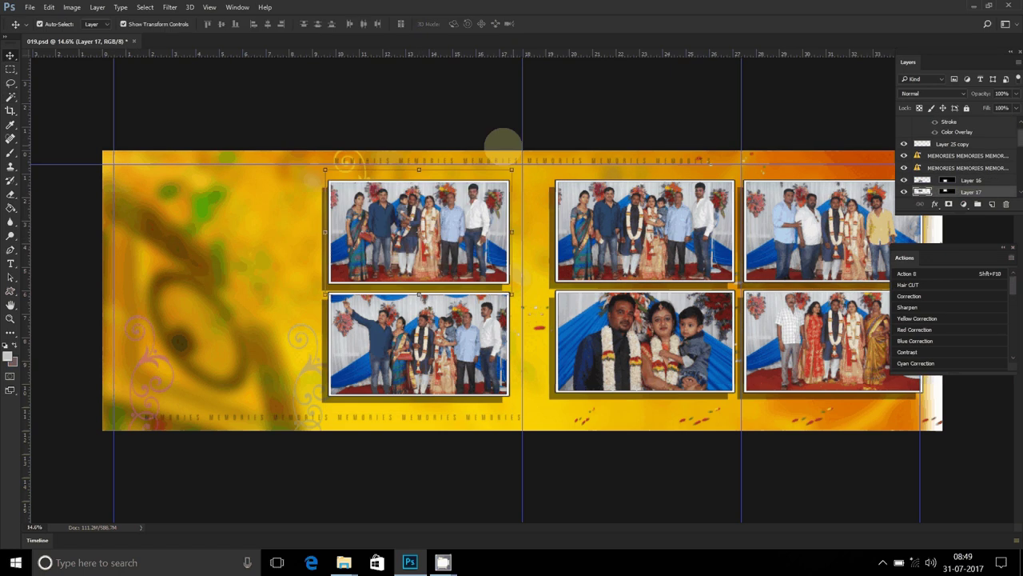
pyautogui.moveTo(475, 41)
pyautogui.mouseDown()
pyautogui.moveTo(432, 58)
pyautogui.moveTo(459, 164)
pyautogui.mouseUp()
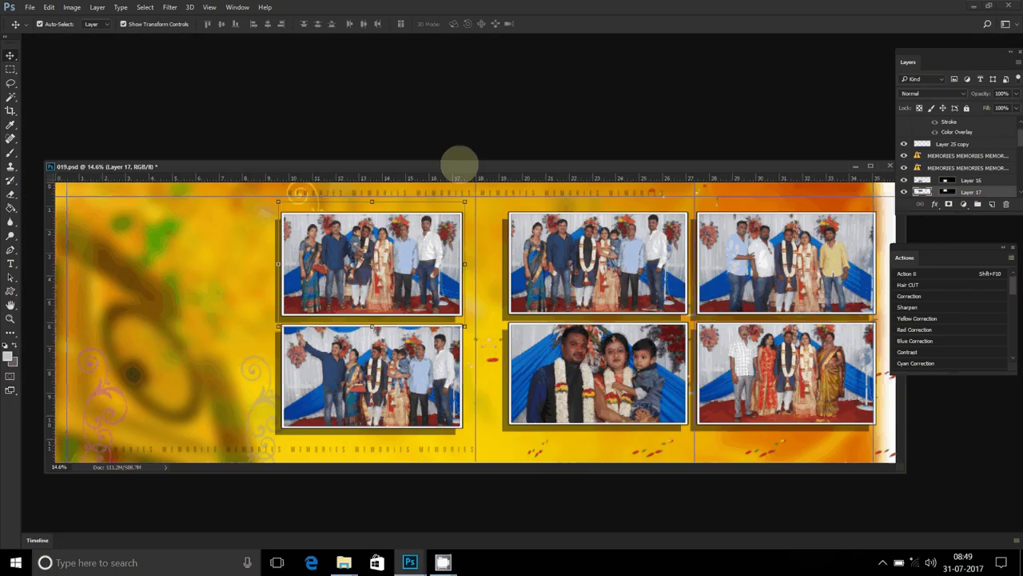
# Move the six used photos into the Delete s folder and open DSC_0820 in Photoshop.
pyautogui.click(358, 562)
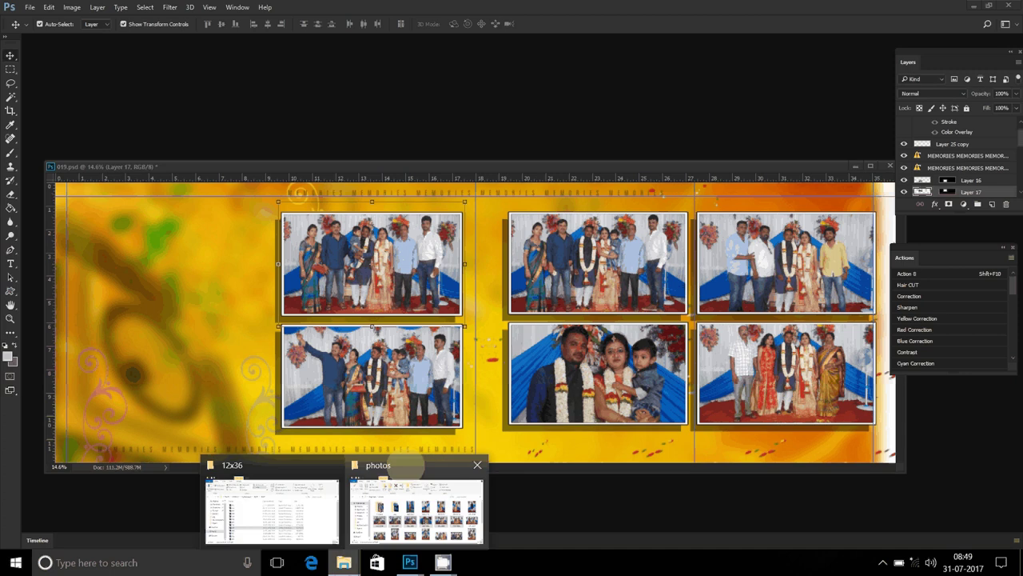
pyautogui.click(403, 472)
pyautogui.moveTo(468, 356); pyautogui.dragTo(476, 305)
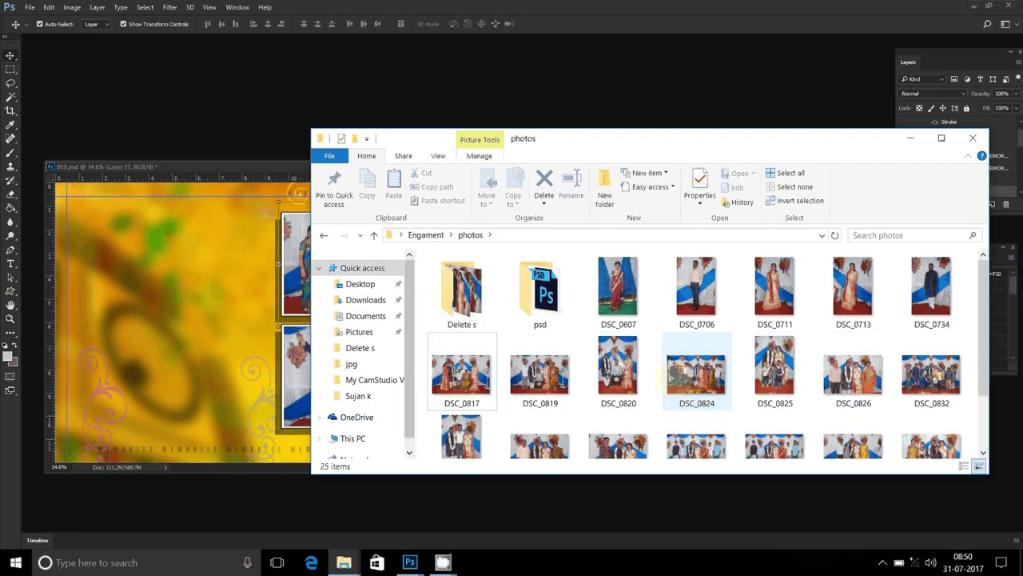
pyautogui.moveTo(618, 368)
pyautogui.mouseDown()
pyautogui.moveTo(160, 120)
pyautogui.moveTo(506, 69)
pyautogui.mouseUp()
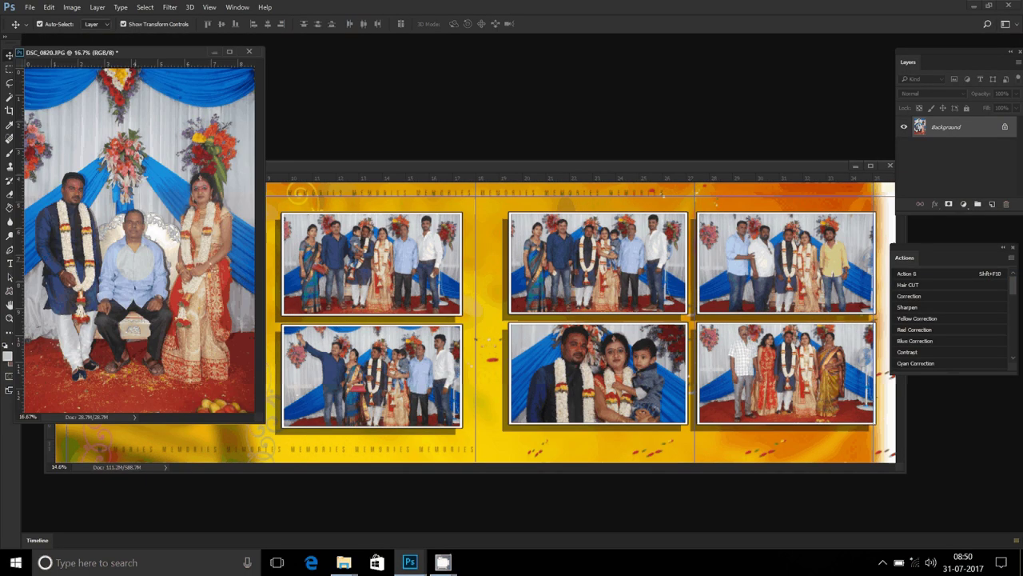
# Drag DSC_0820 onto the left edge of 019.psd and duplicate that layer.
pyautogui.press('z')
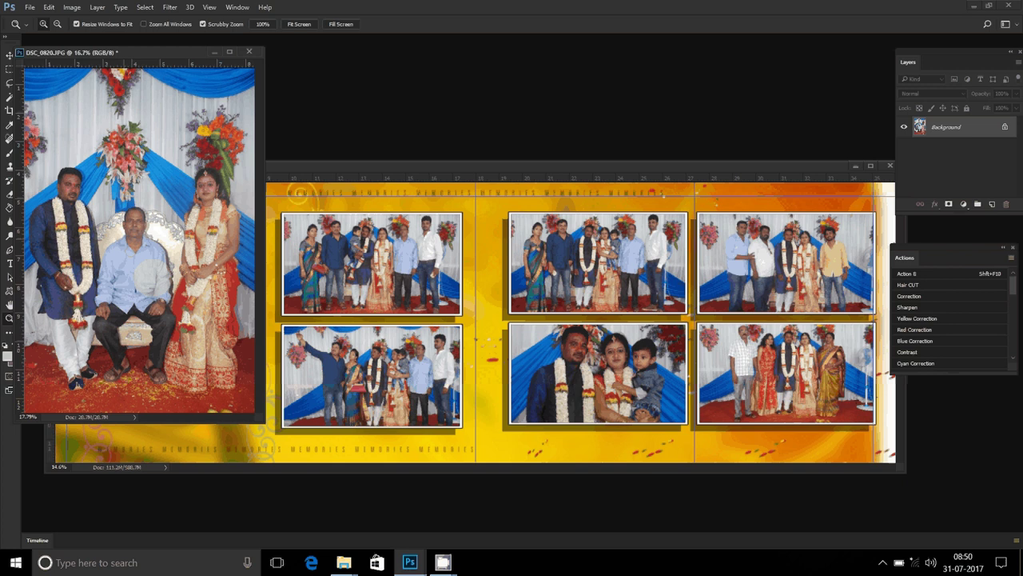
pyautogui.moveTo(360, 272); pyautogui.dragTo(187, 282)
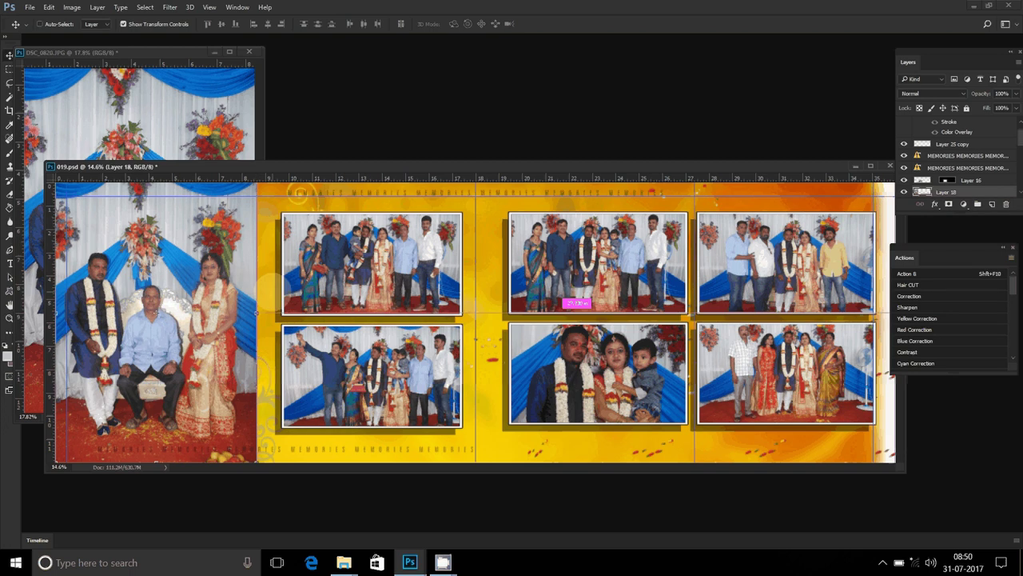
pyautogui.hotkey('ctrl', 'j')
# Apply a 200-pixel Box Blur to the original Layer 18 photo.
pyautogui.scroll(-2, 977, 176)
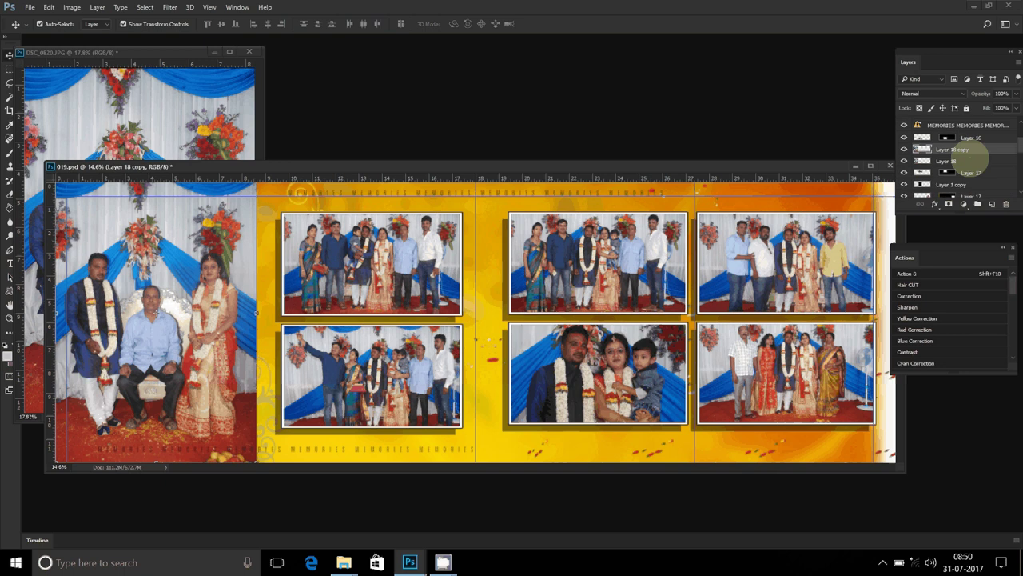
pyautogui.click(977, 161)
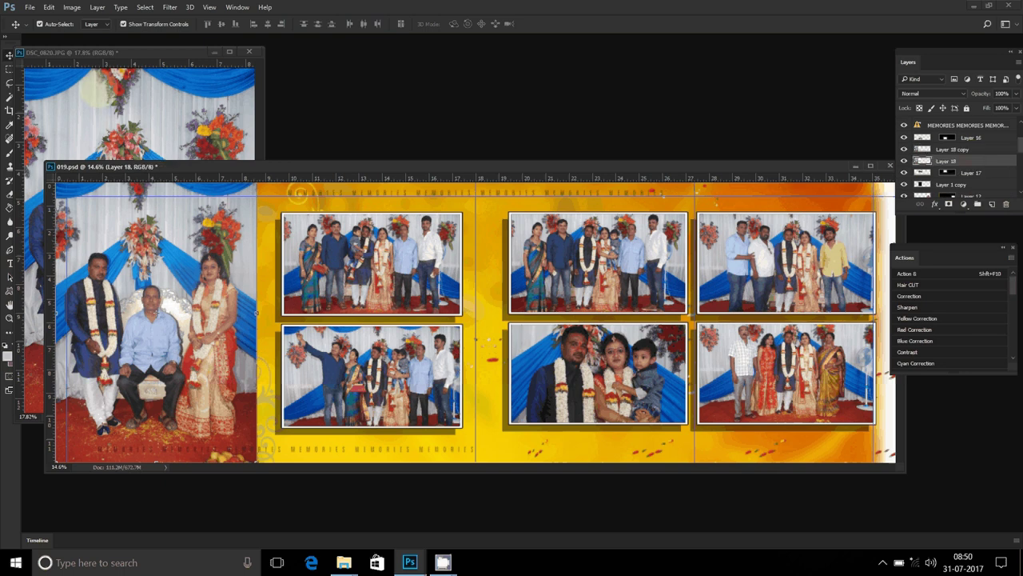
pyautogui.click(169, 7)
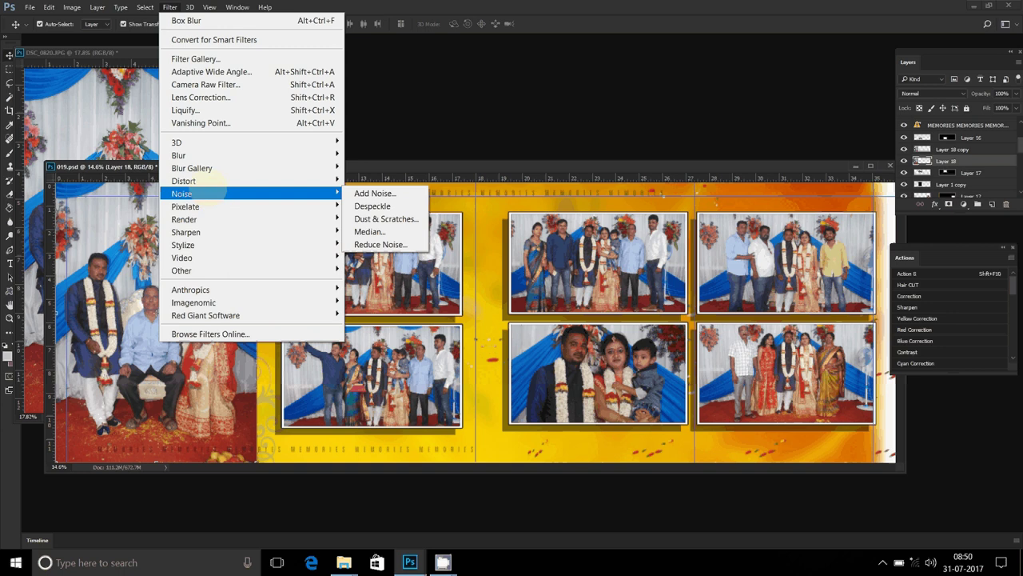
pyautogui.moveTo(184, 155)
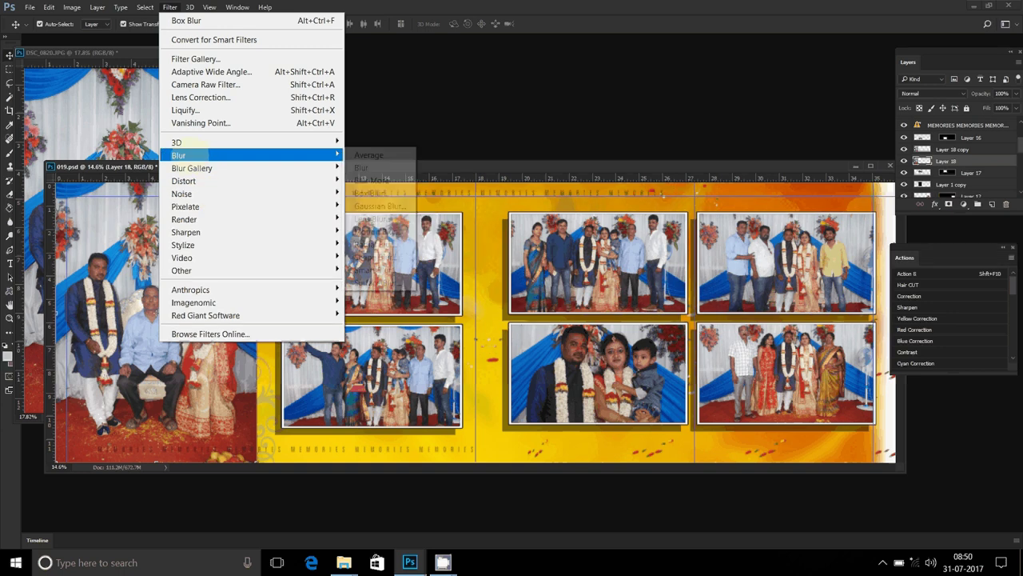
pyautogui.click(370, 192)
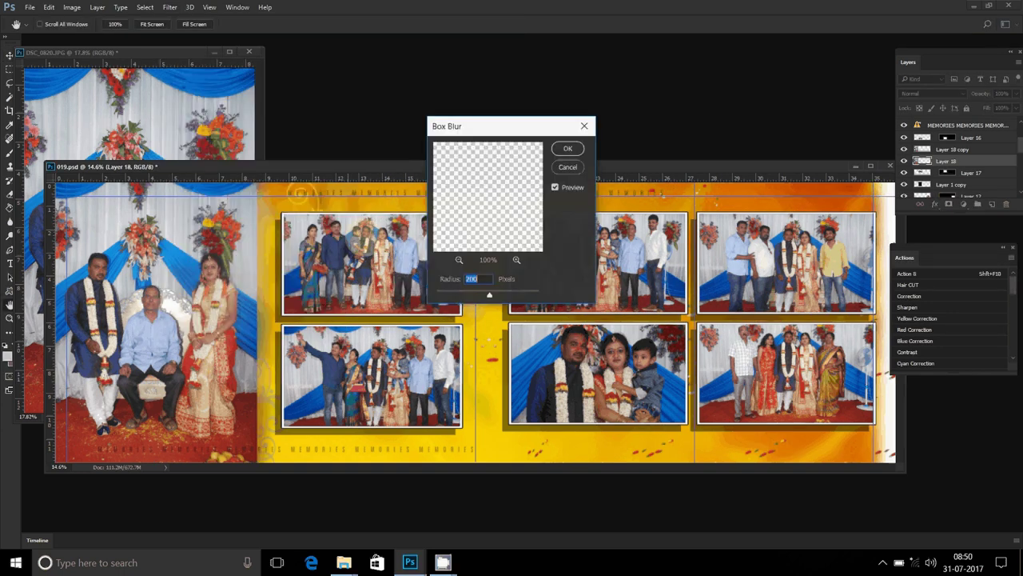
pyautogui.click(568, 149)
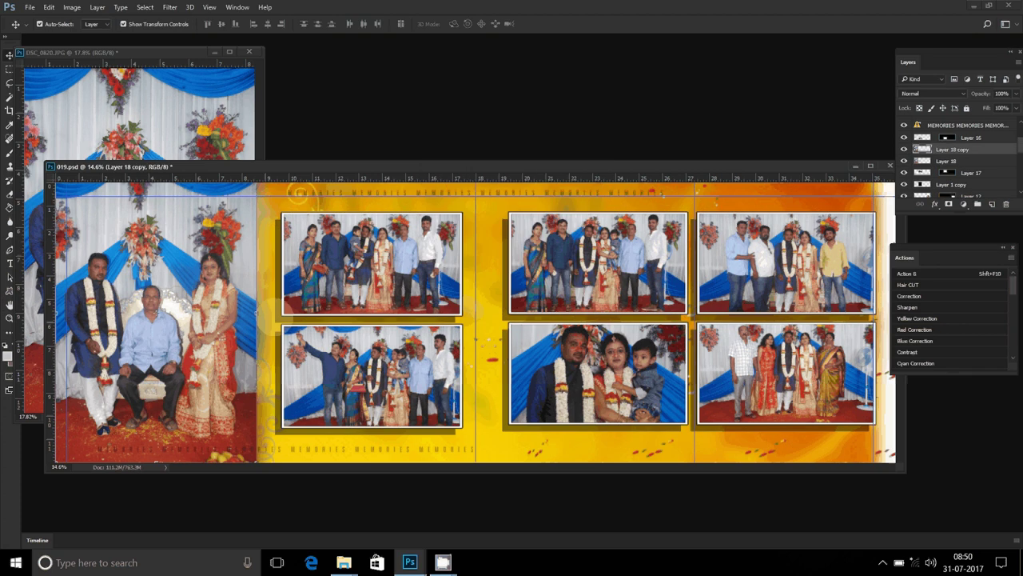
# Erase the right edge of Layer 18 copy so it fades into the yellow background.
pyautogui.click(254, 361)
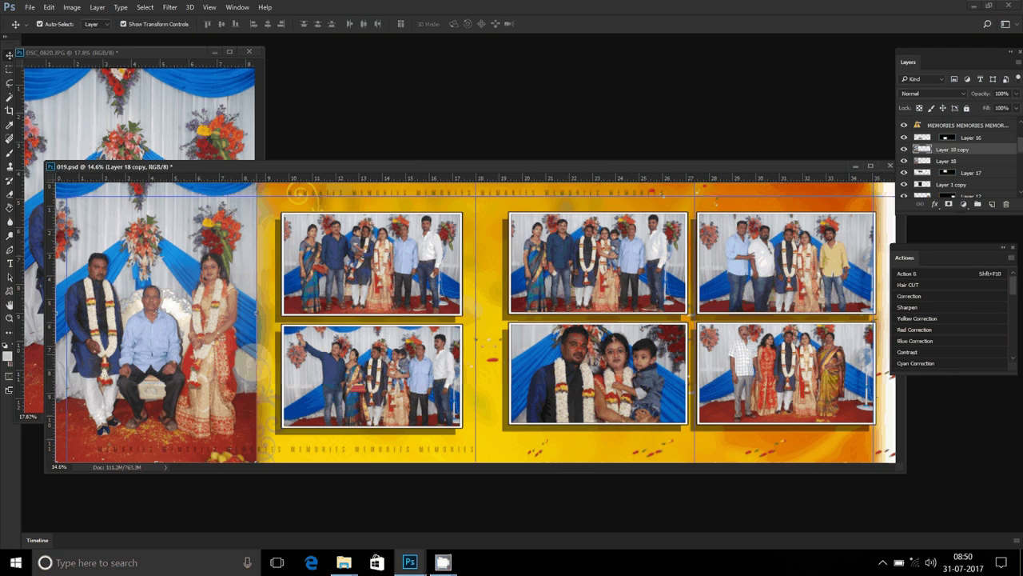
pyautogui.press('e')
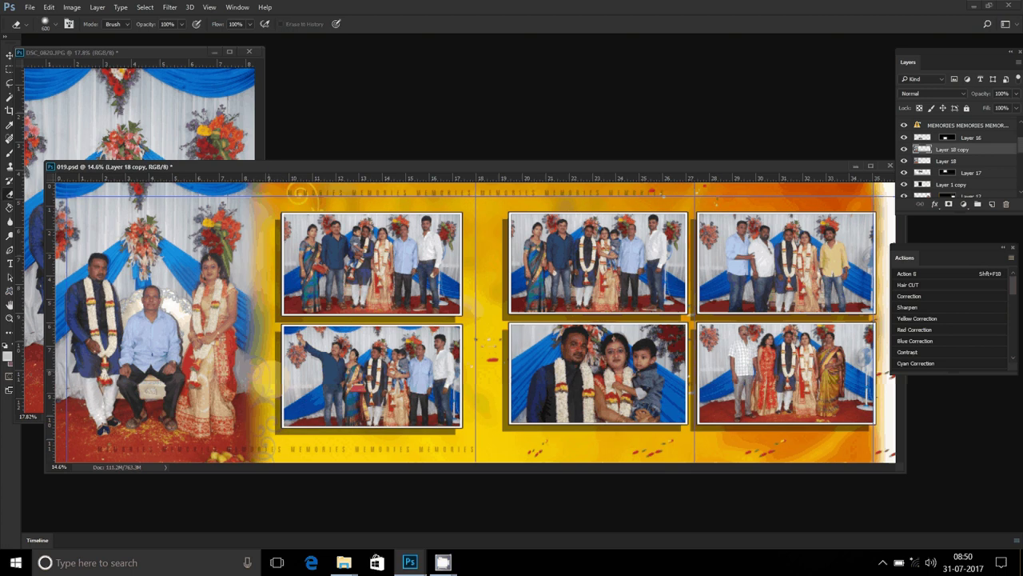
pyautogui.click(230, 61)
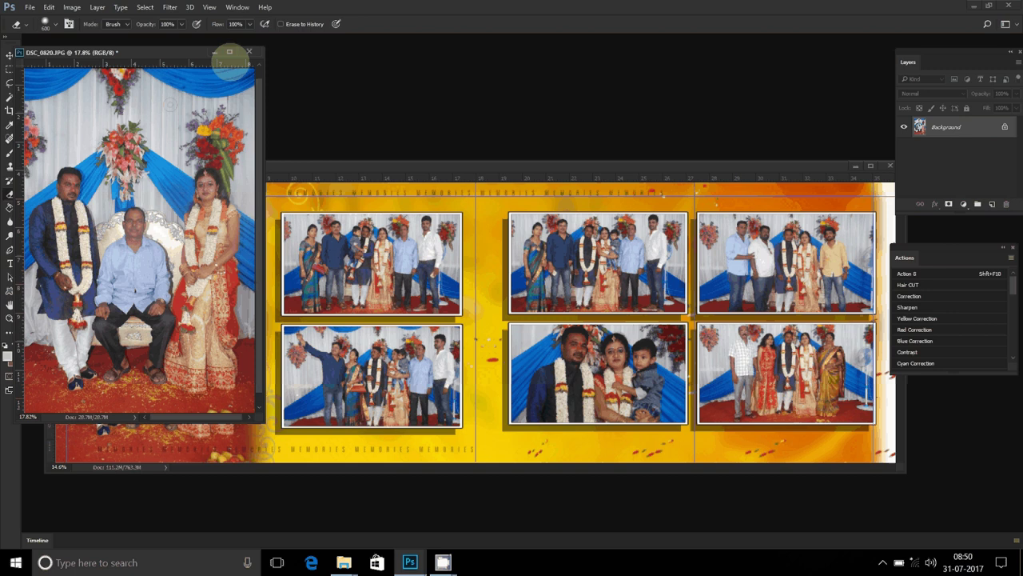
# Close DSC_0820, flatten the spread, and save it as JPEG '09' in the album folder on D:.
pyautogui.click(214, 51)
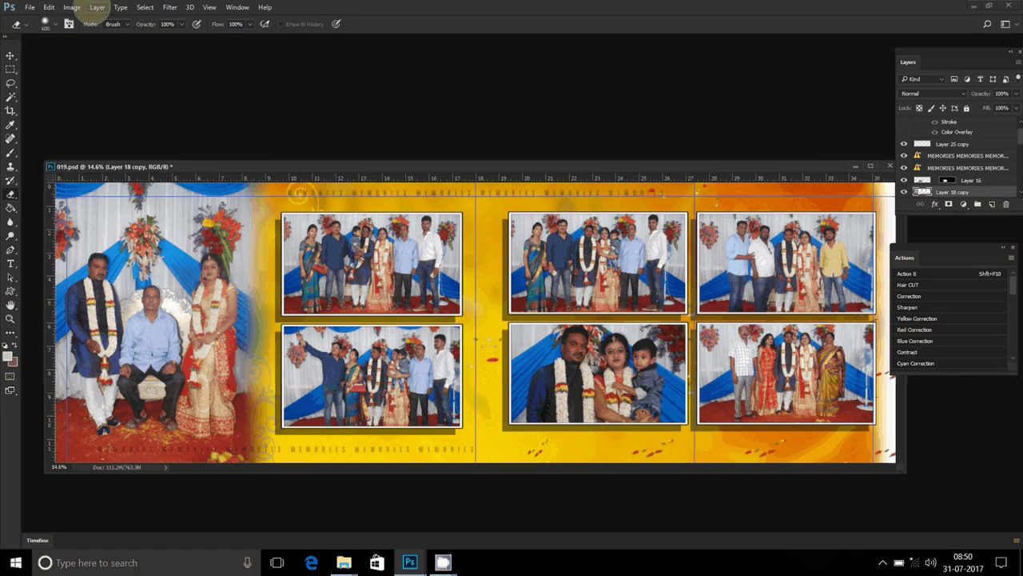
pyautogui.hotkey('alt', ',')
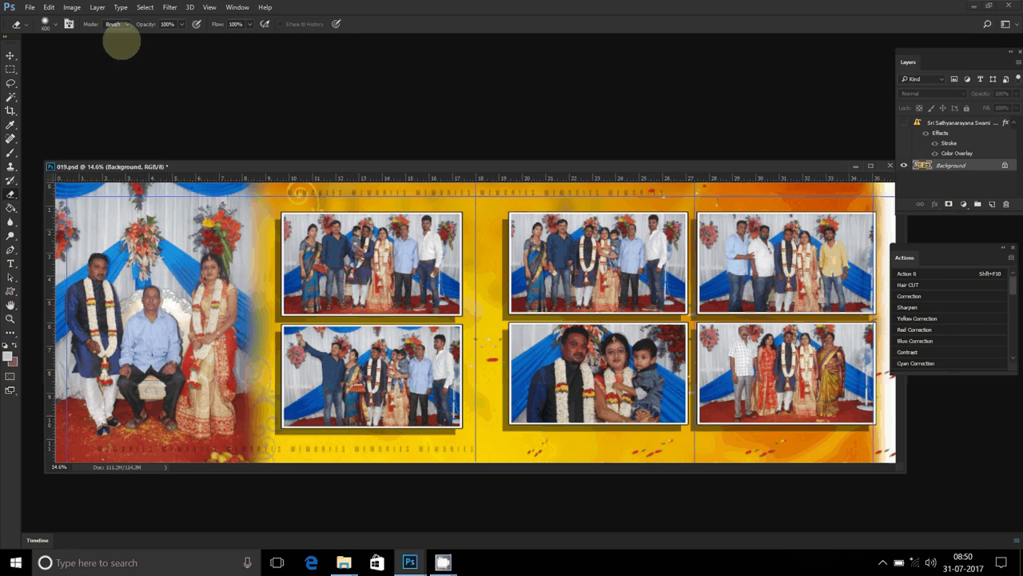
pyautogui.click(29, 8)
pyautogui.click(80, 153)
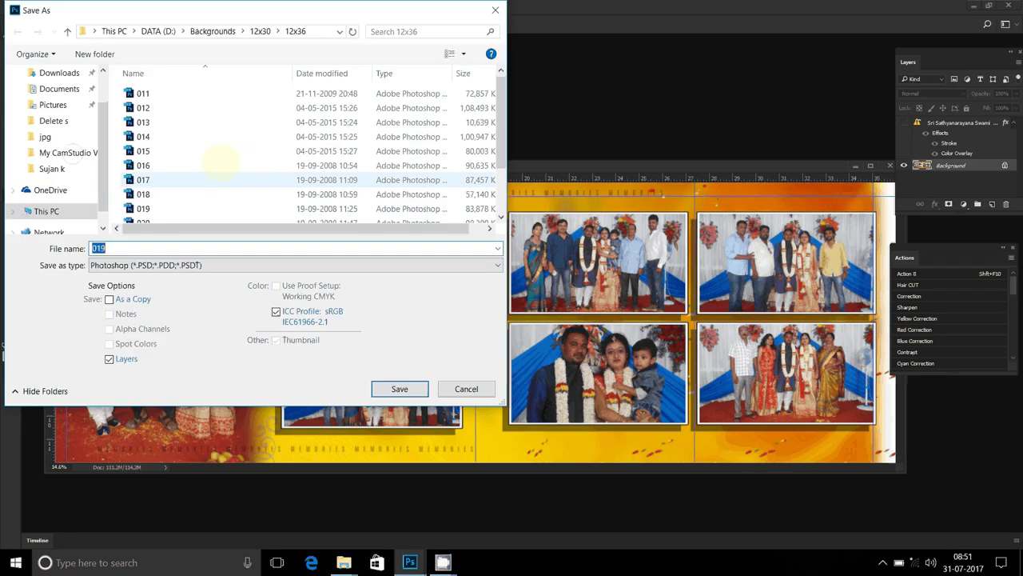
pyautogui.click(40, 211)
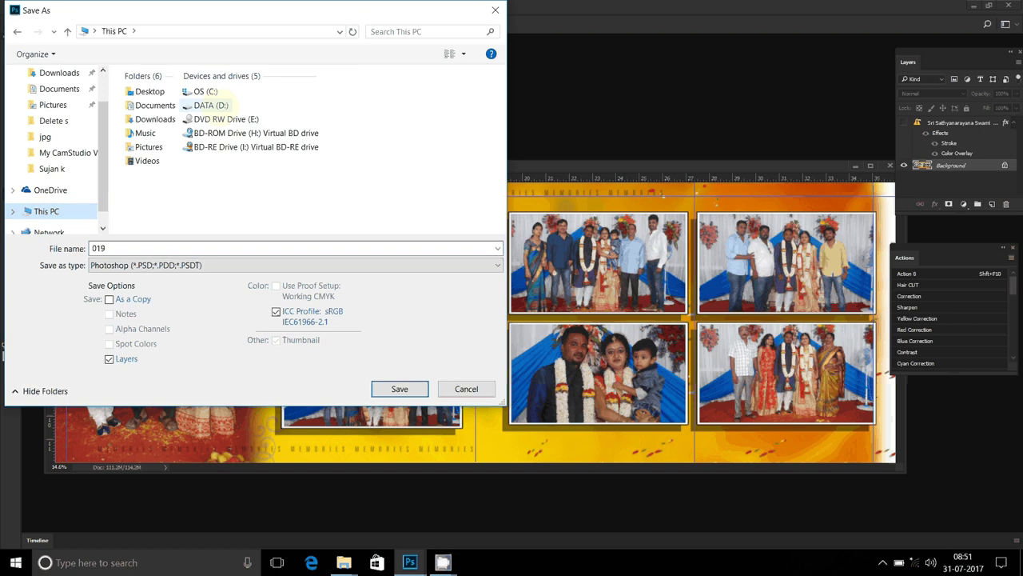
pyautogui.doubleClick(216, 105)
pyautogui.doubleClick(160, 167)
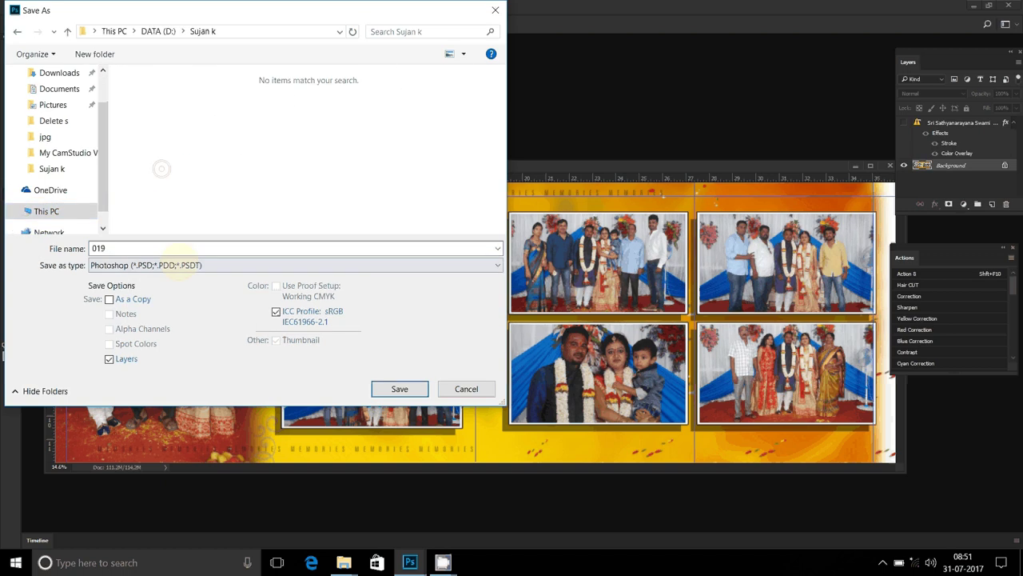
pyautogui.click(180, 265)
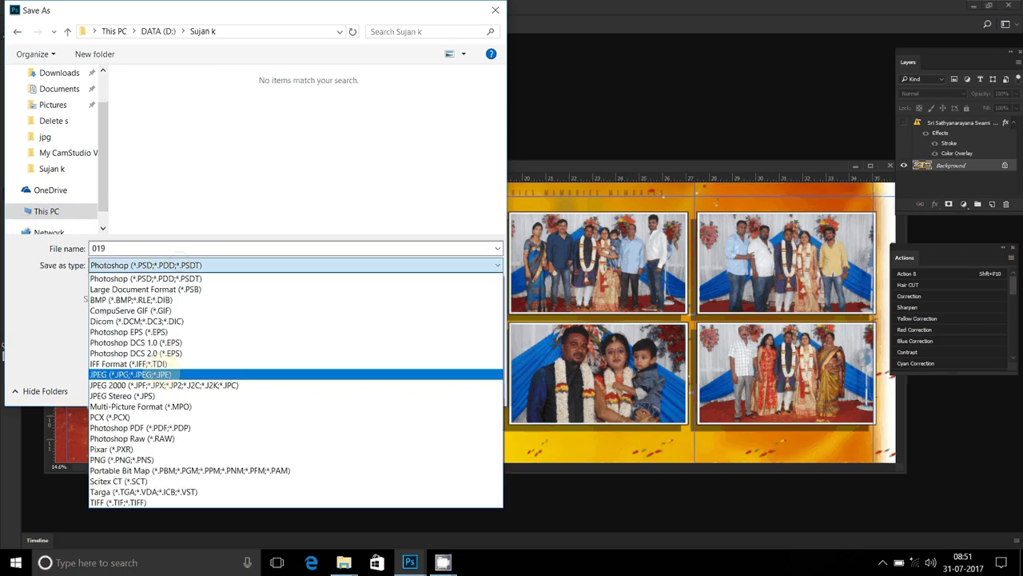
pyautogui.click(158, 373)
pyautogui.doubleClick(132, 244)
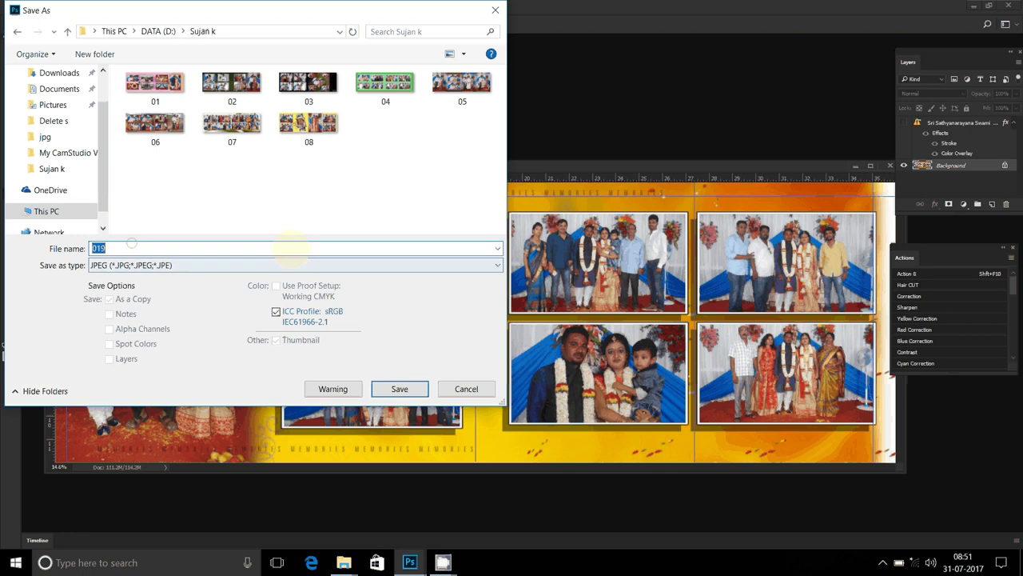
pyautogui.write('09')
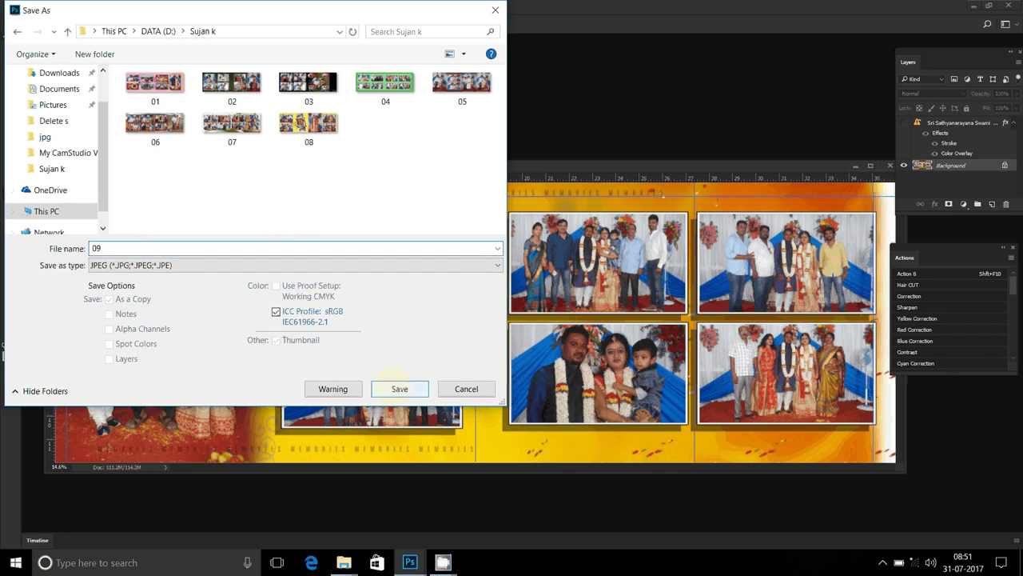
pyautogui.click(398, 387)
# Accept the JPEG quality options, then close 019.psd without saving the PSD.
pyautogui.click(573, 152)
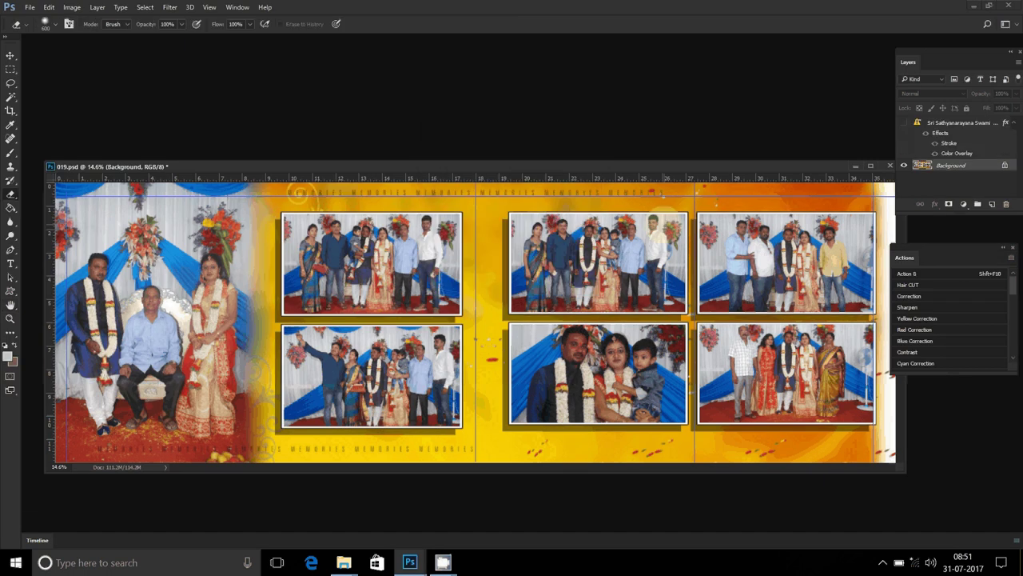
pyautogui.moveTo(754, 165); pyautogui.dragTo(586, 191)
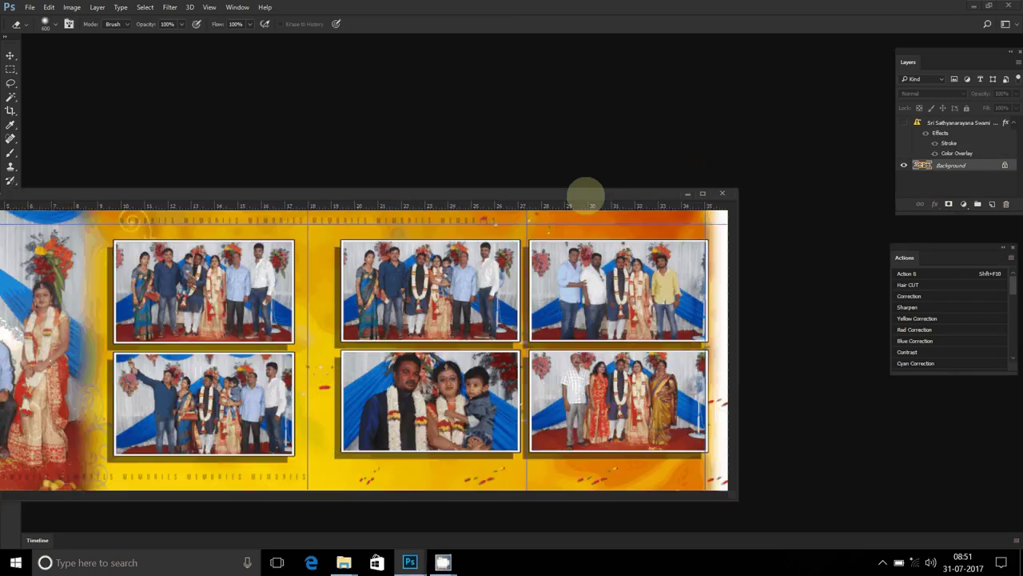
pyautogui.click(722, 192)
pyautogui.click(517, 209)
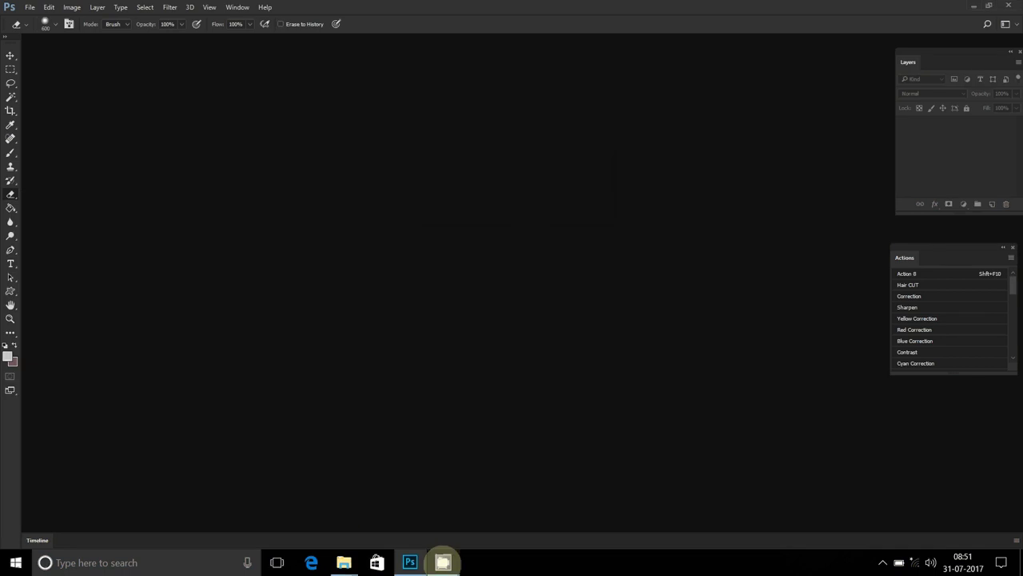
pyautogui.moveTo(443, 562)
pyautogui.click(379, 472)
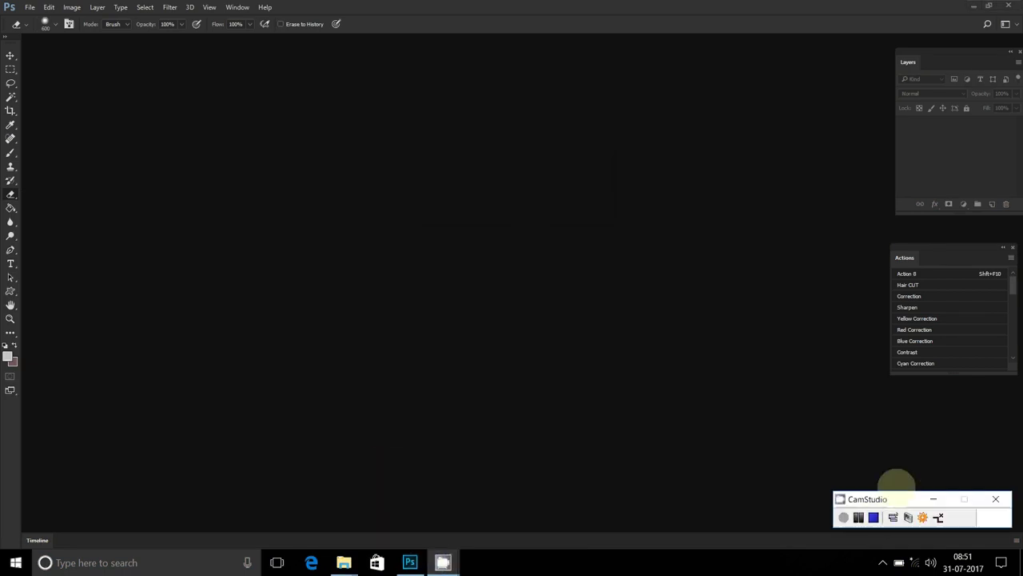